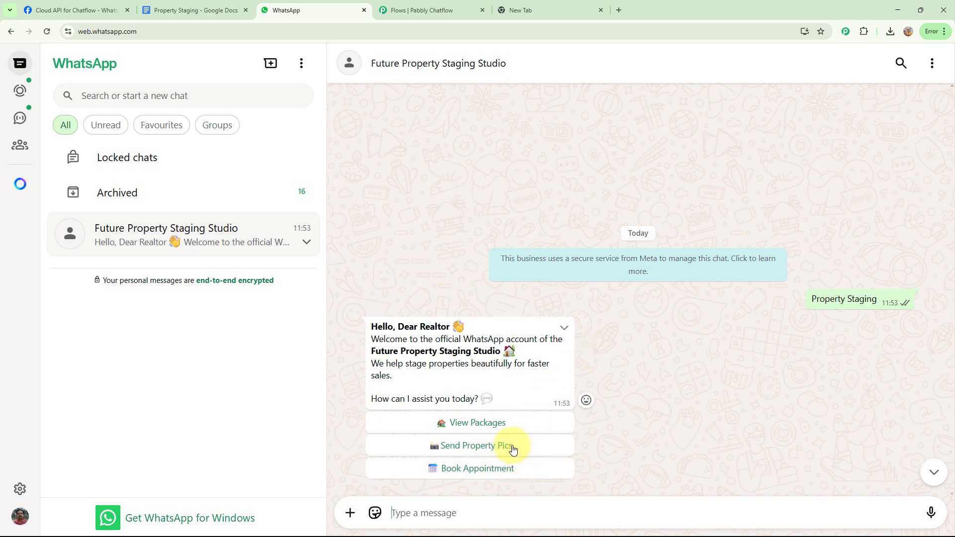
Request the staging packages, choose to book an appointment in the Future Property Staging Studio chat, and send the property address
click(494, 429)
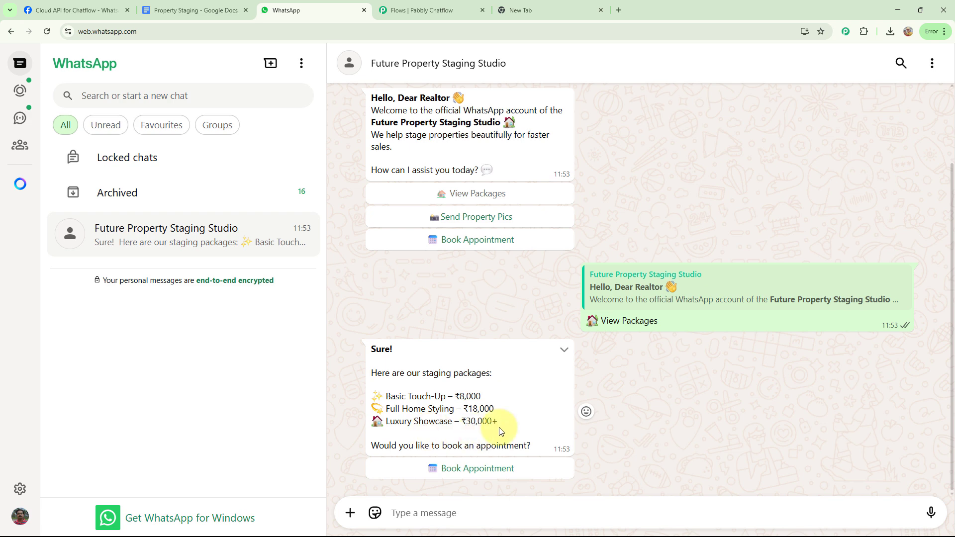
click(485, 470)
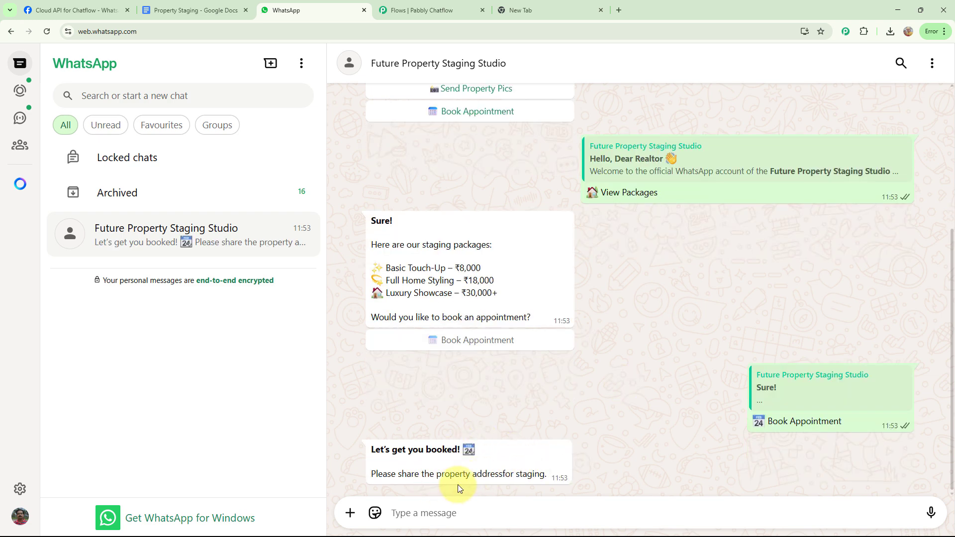
click(485, 510)
text(123 Arera Colony Bhopal)
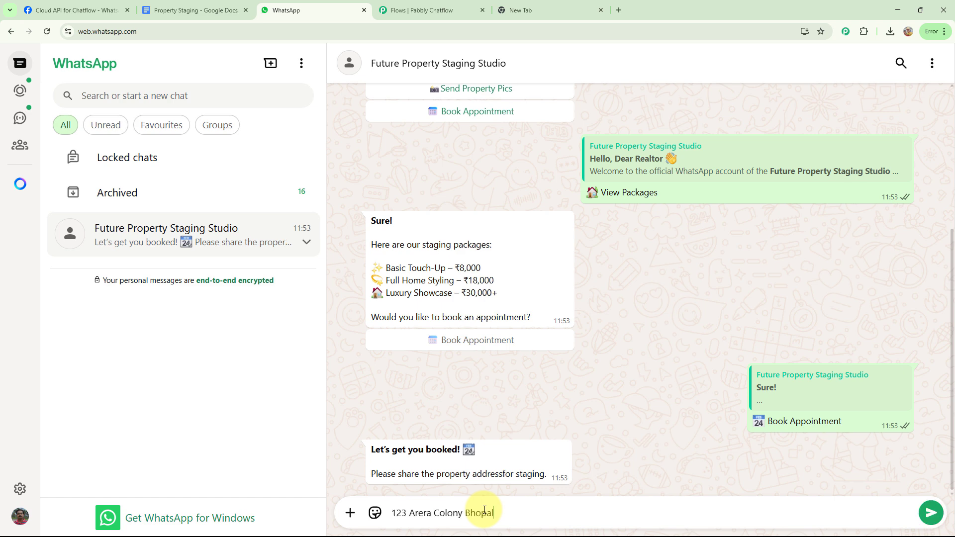
key(Return)
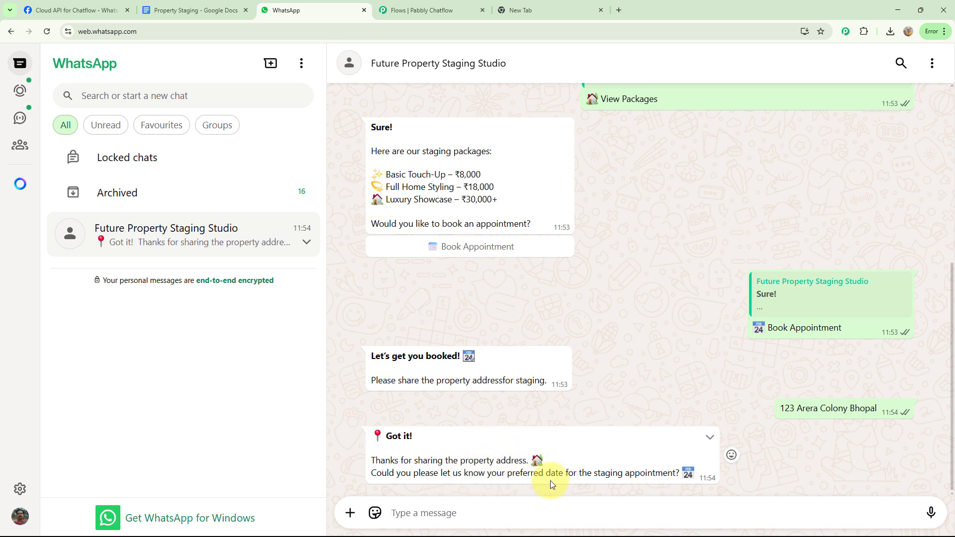
Send "28 June 25" as the preferred appointment date and review the chatbot conversation from its beginning
click(476, 512)
text(28 June 25)
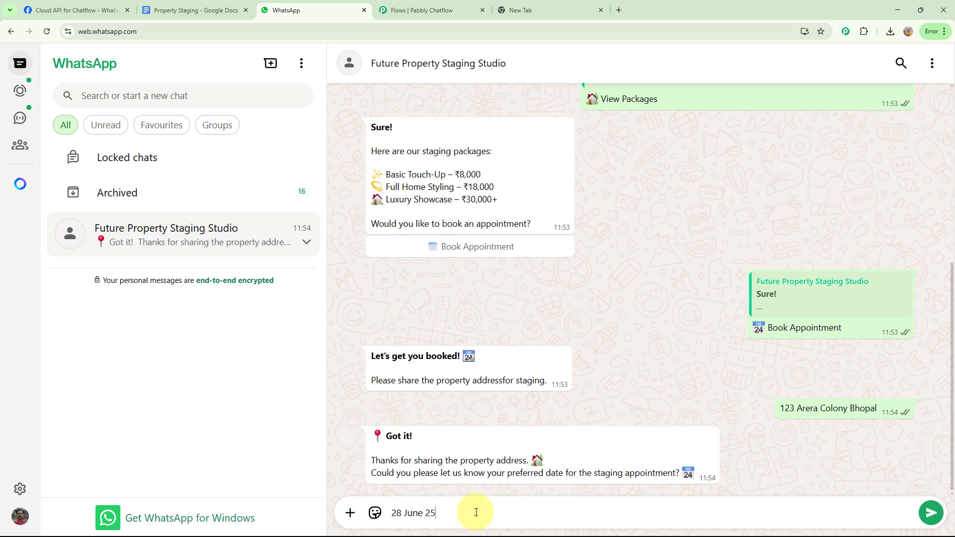
key(Return)
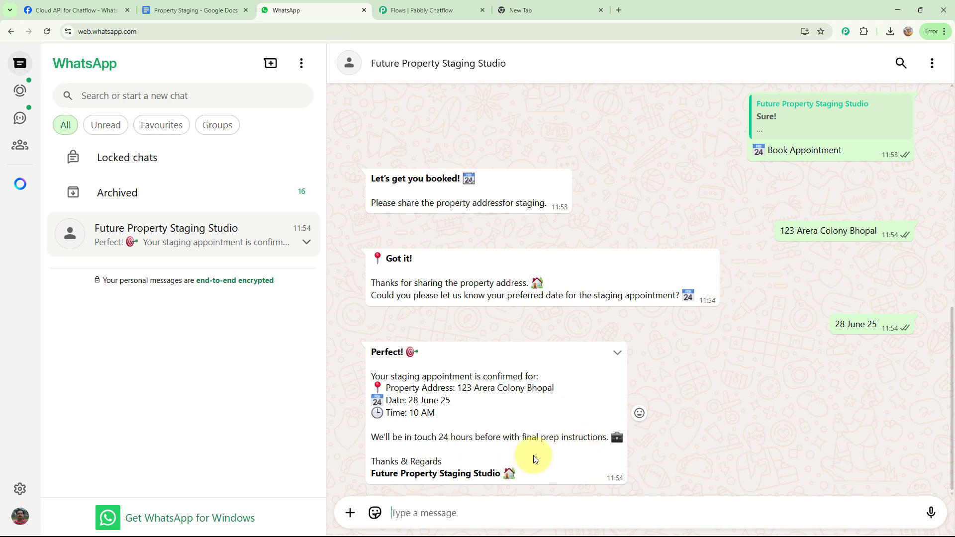
scroll(713, 403, up, 15)
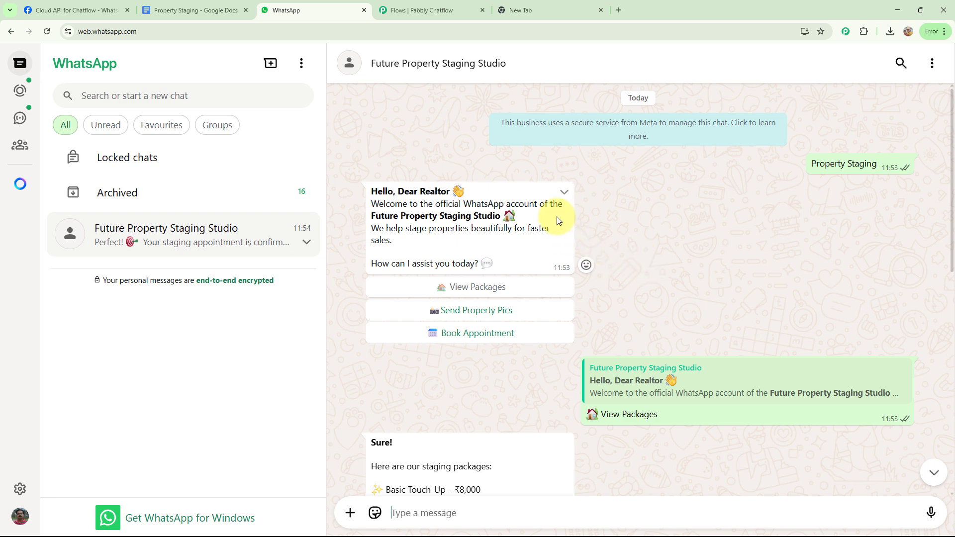
Load pabbly.com/chatflow in the empty browser tab, sign in, and access the Pabbly Chatflow app
click(529, 14)
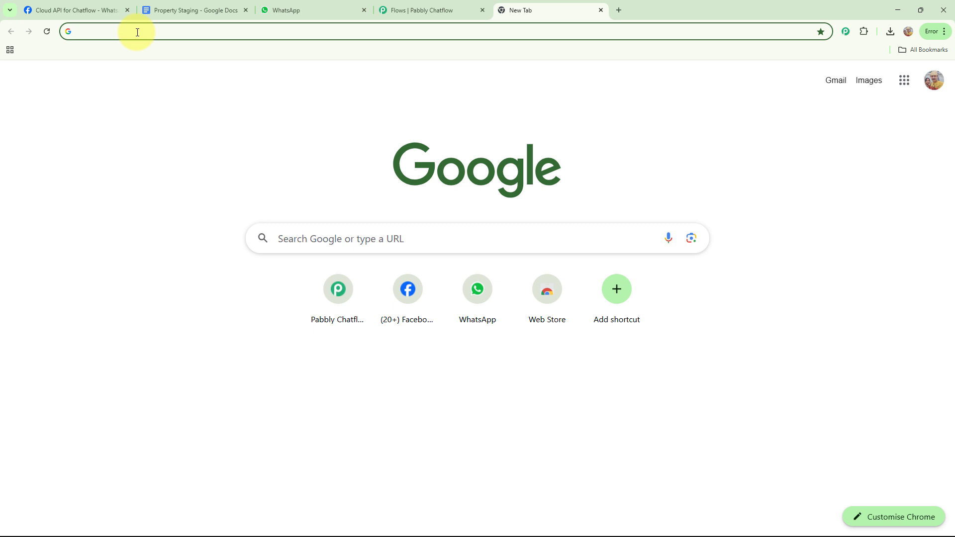
text(pab)
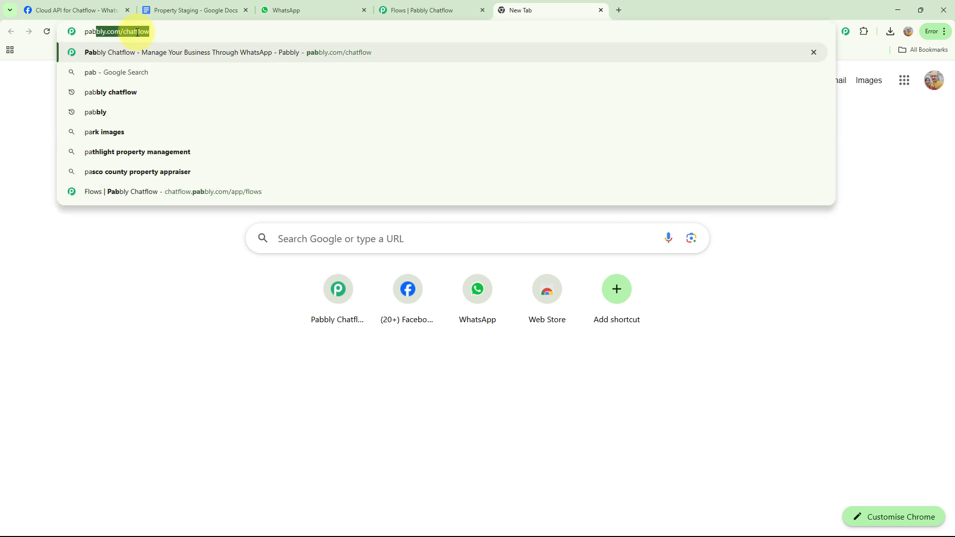
text(bly.c)
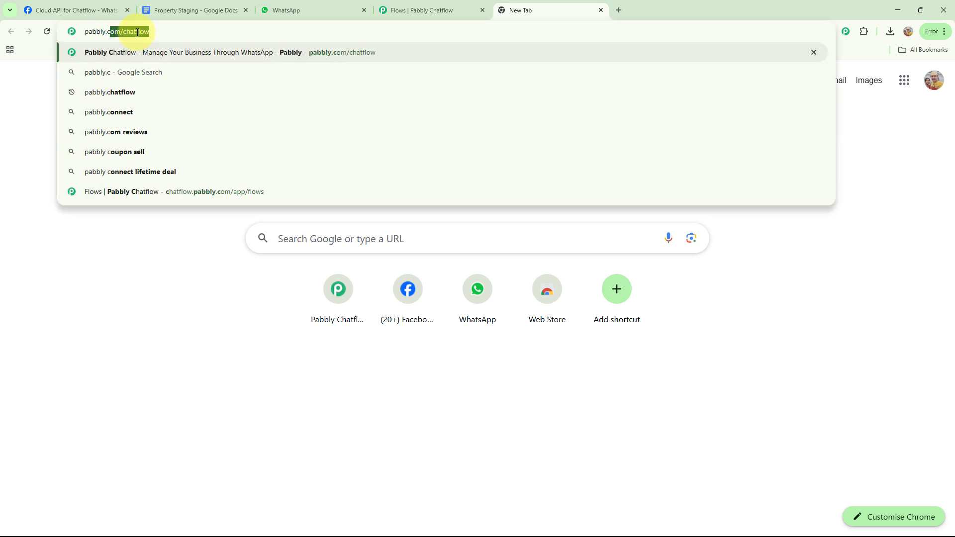
text(om/ch)
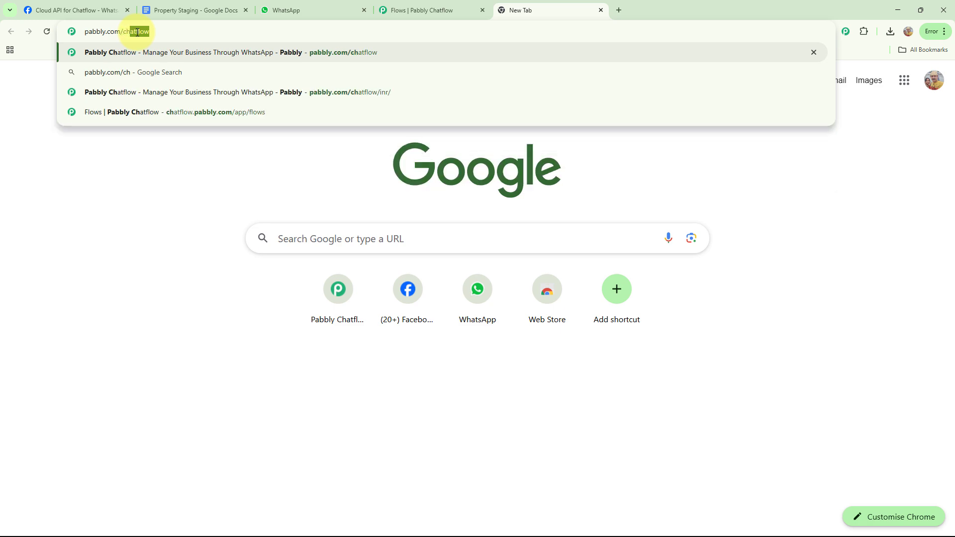
text(atflow)
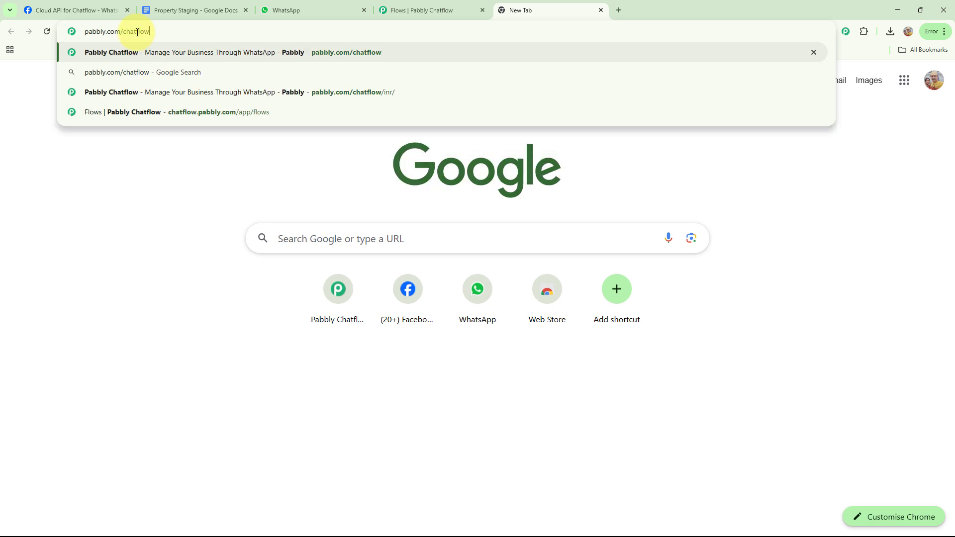
key(Return)
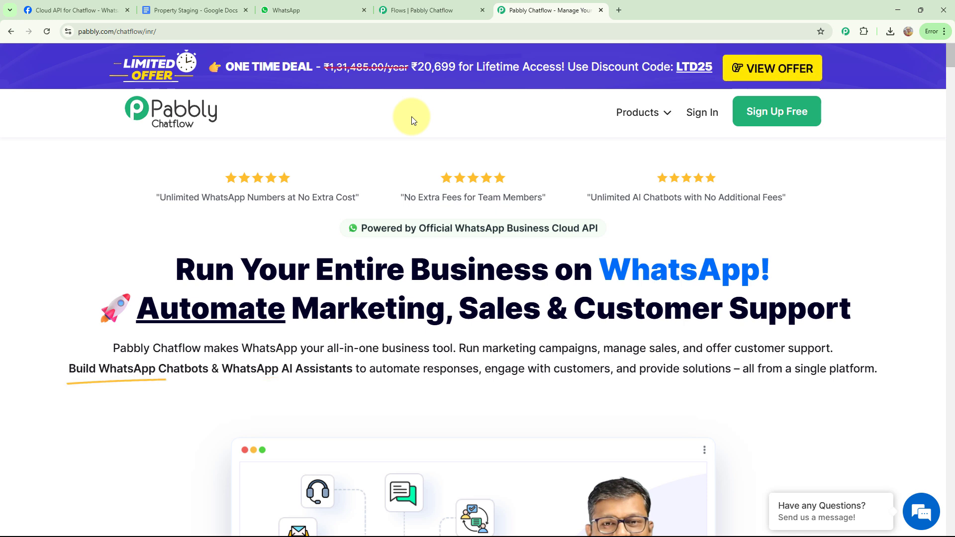
click(702, 114)
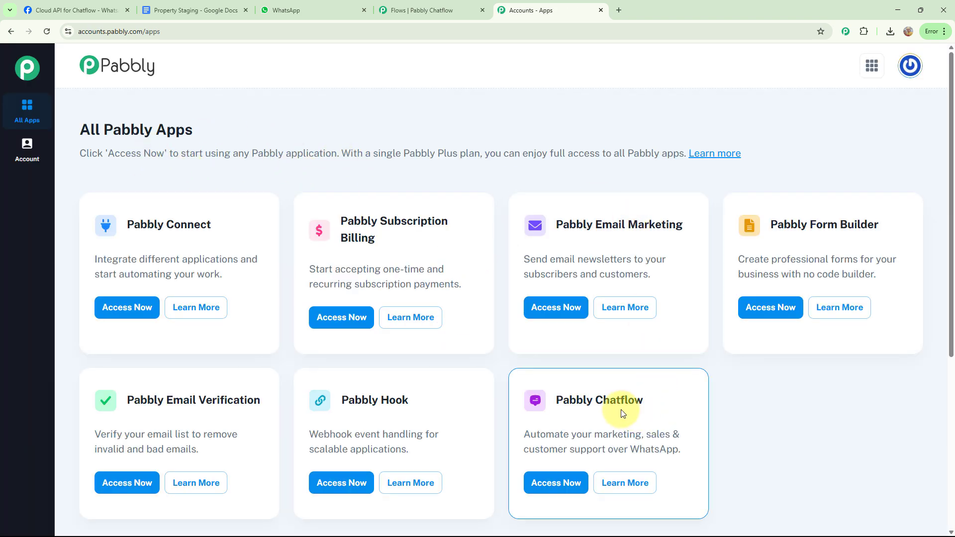
click(567, 482)
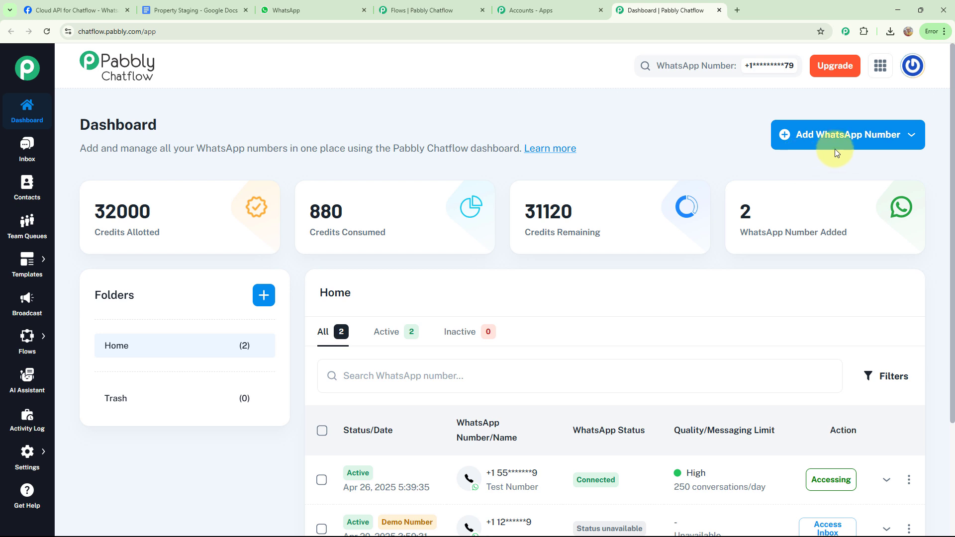
Examine the ways to add a WhatsApp number, the numbers already connected, and the available Flows and Settings sections
click(876, 146)
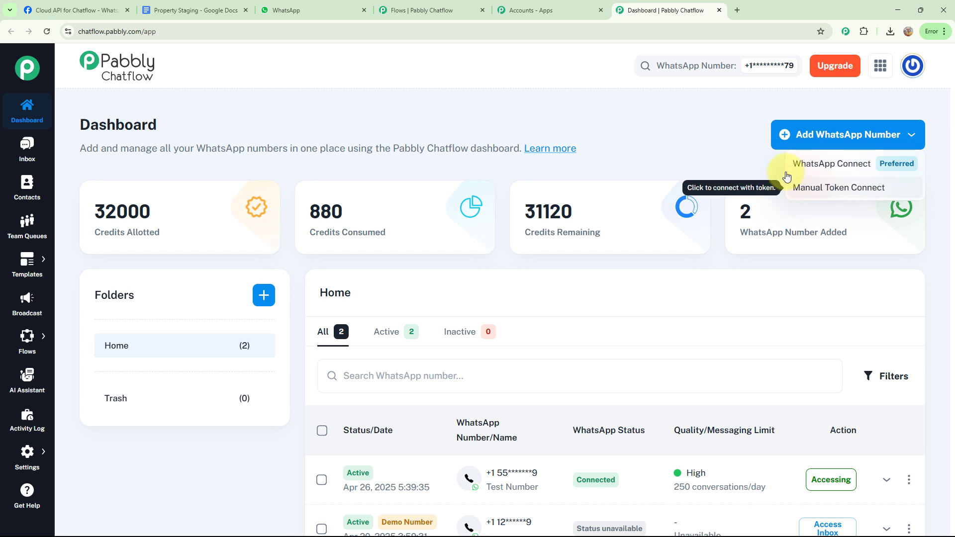
click(726, 156)
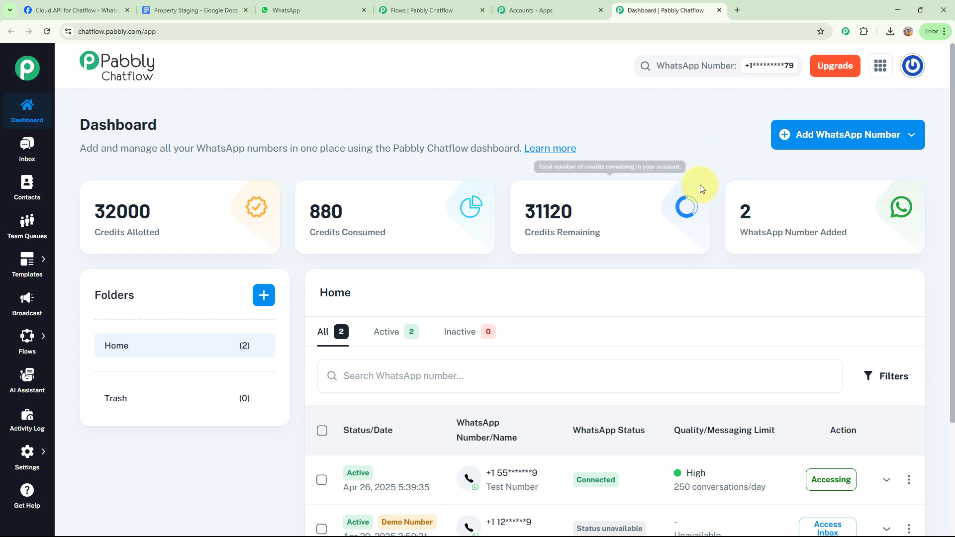
scroll(696, 175, down, 3)
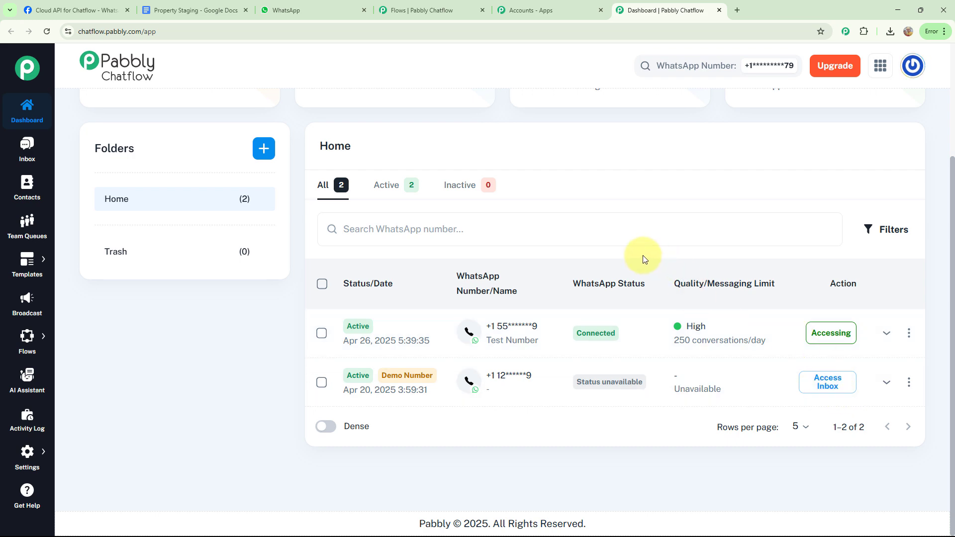
scroll(632, 251, up, 3)
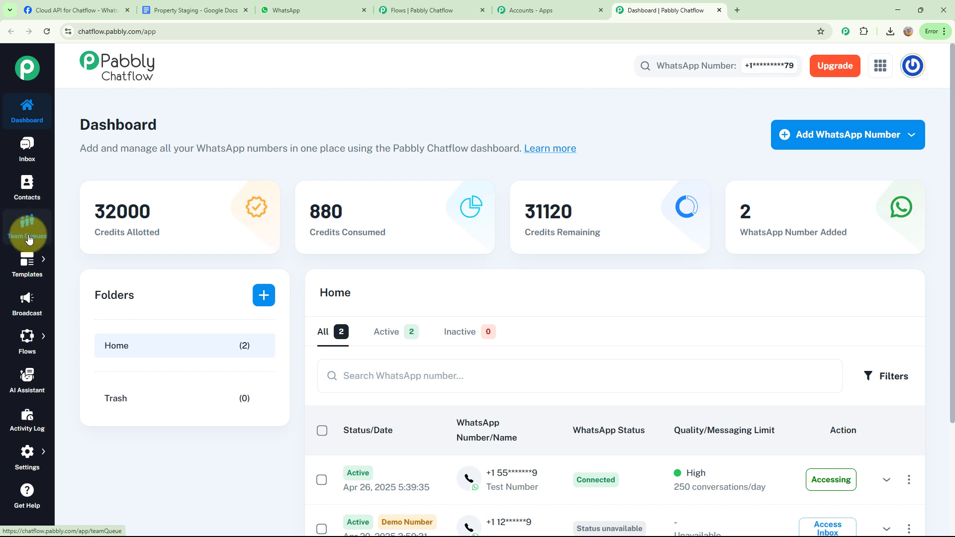
mouse_move(28, 261)
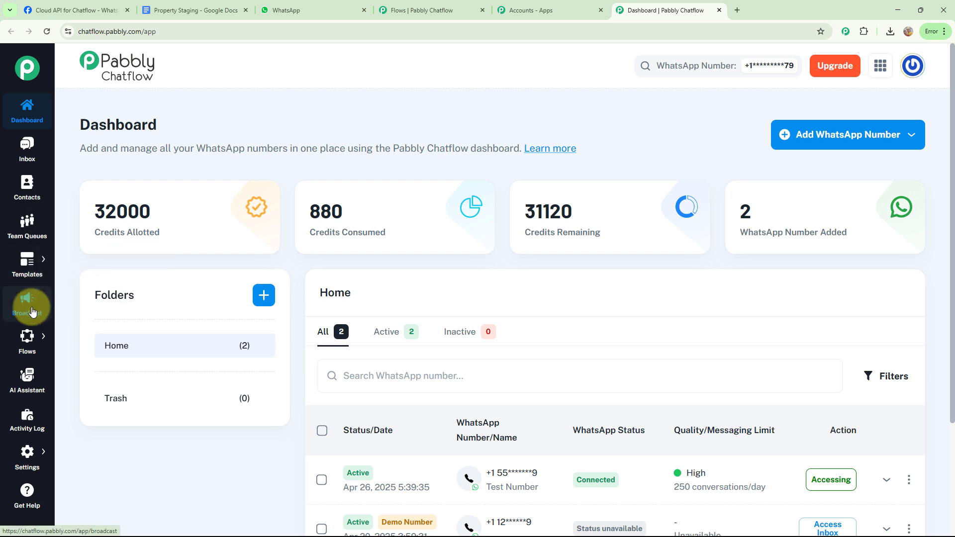
mouse_move(28, 348)
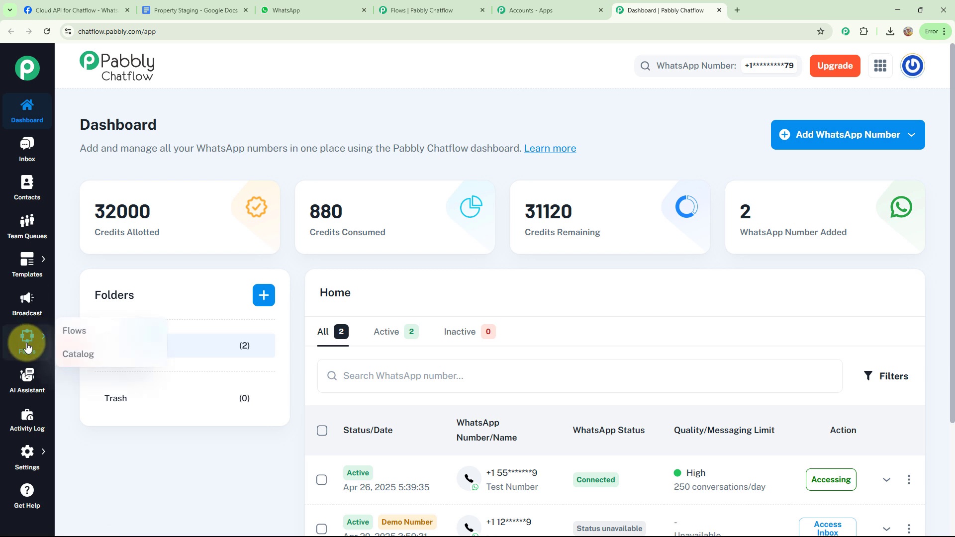
mouse_move(32, 457)
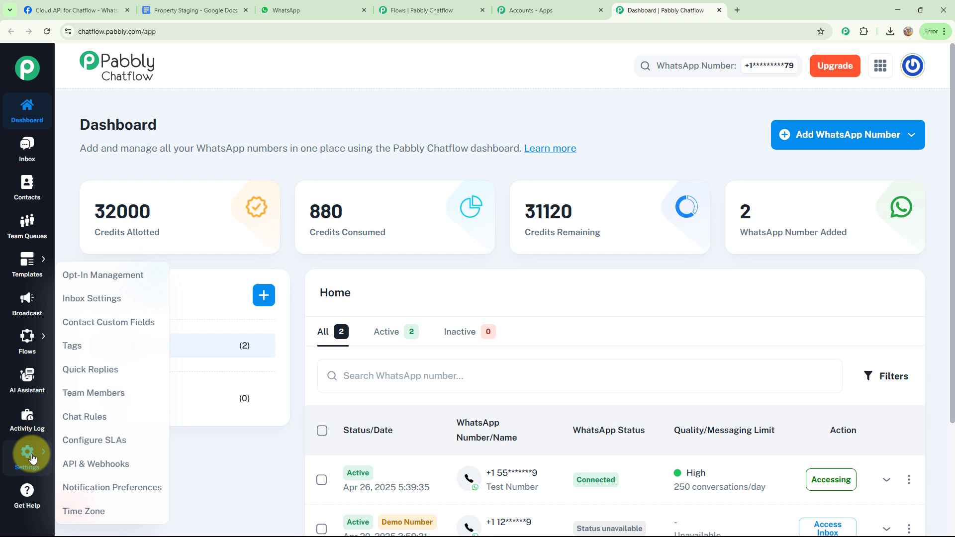
Show 10 rows per page in the flow list and open the flow "WhatsApp Chatbot for Property Staging Business"
click(35, 341)
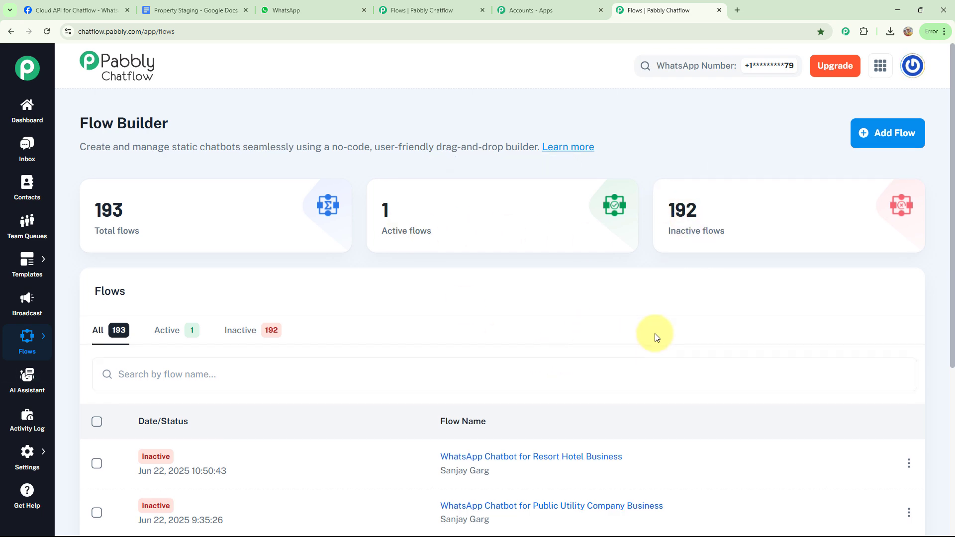
scroll(654, 334, down, 5)
click(798, 458)
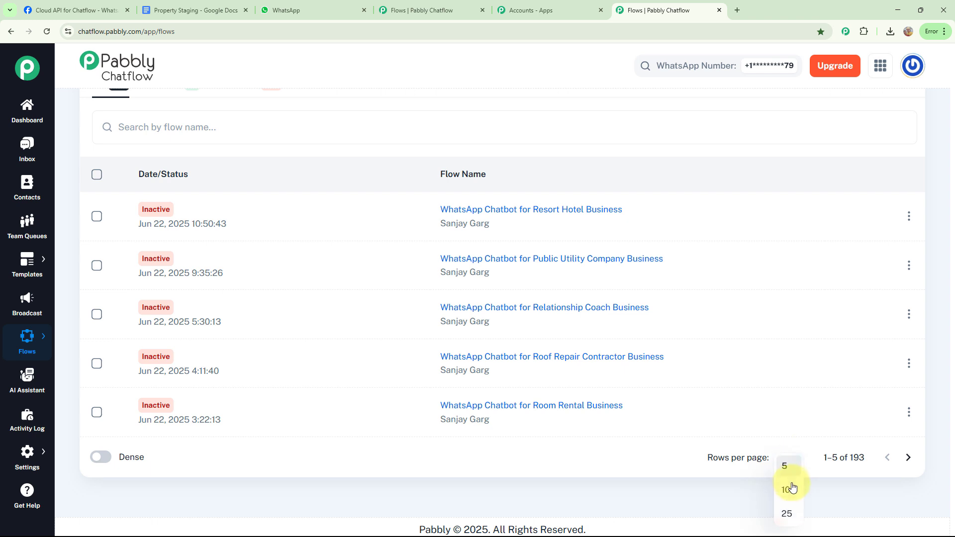
click(789, 490)
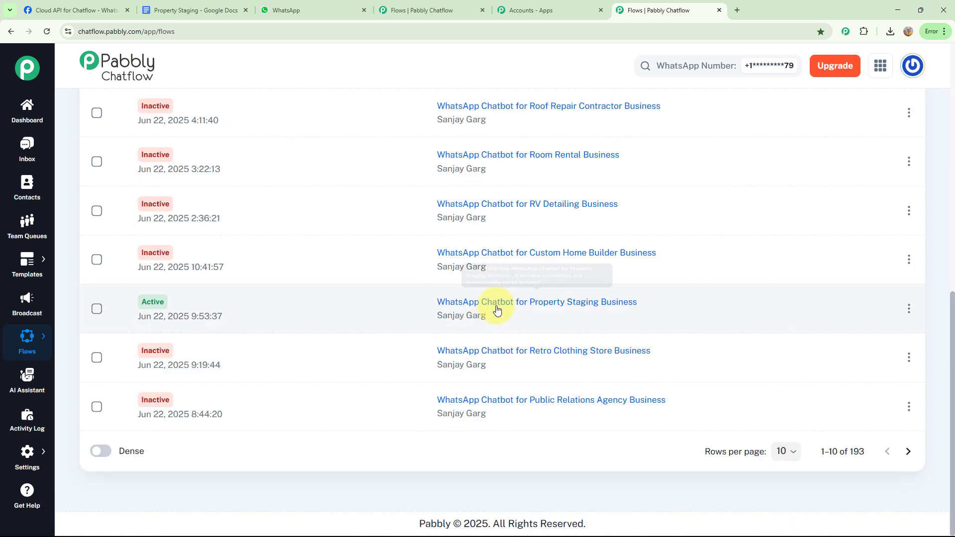
click(497, 310)
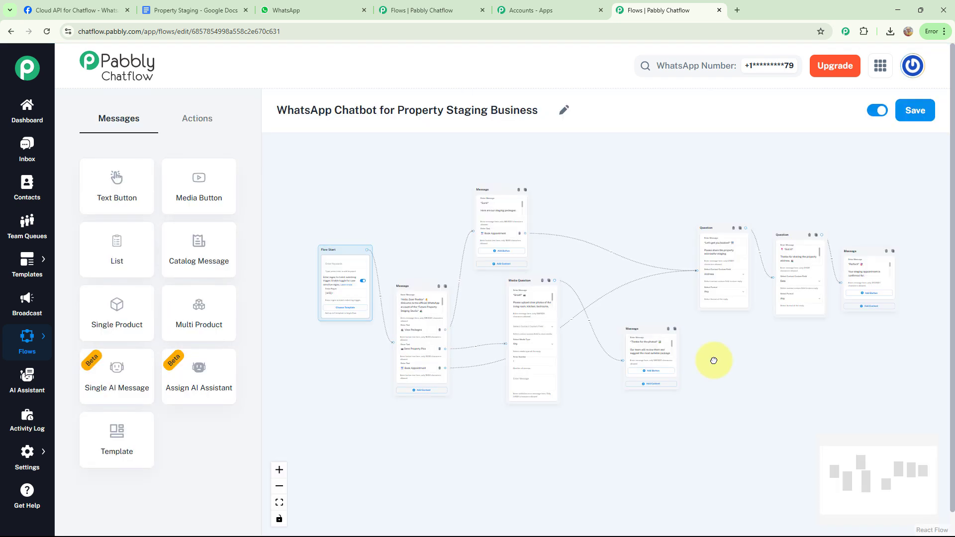
Deactivate the "WhatsApp Chatbot for Property Staging Business" flow and return to the Flow Builder list
click(877, 111)
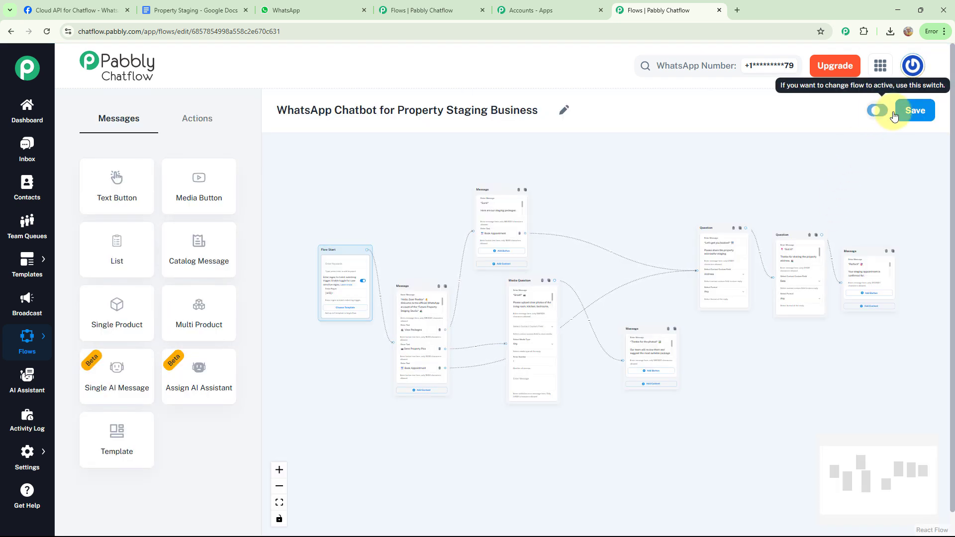
mouse_move(27, 339)
click(74, 337)
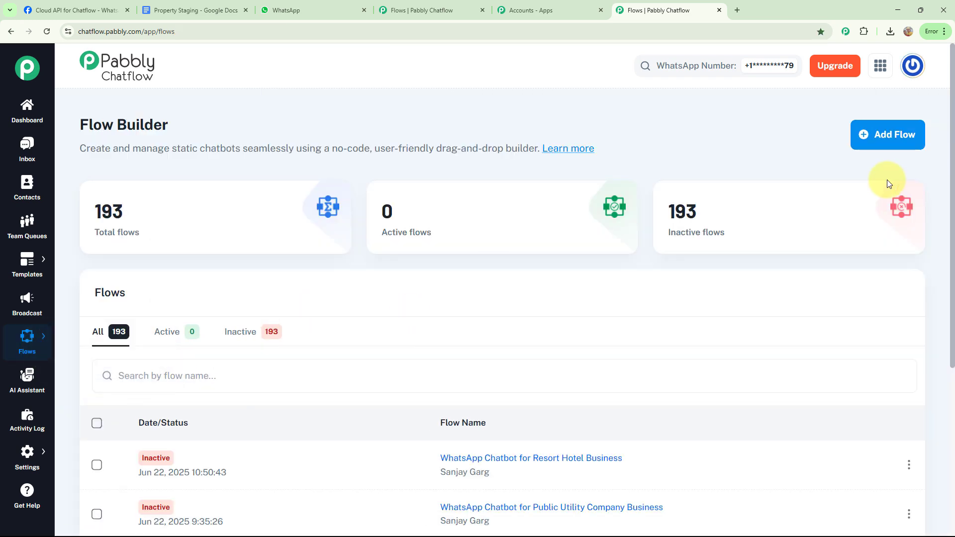
Add a new flow and name it "WhatsApp Chatbot for Property Staging"
click(892, 138)
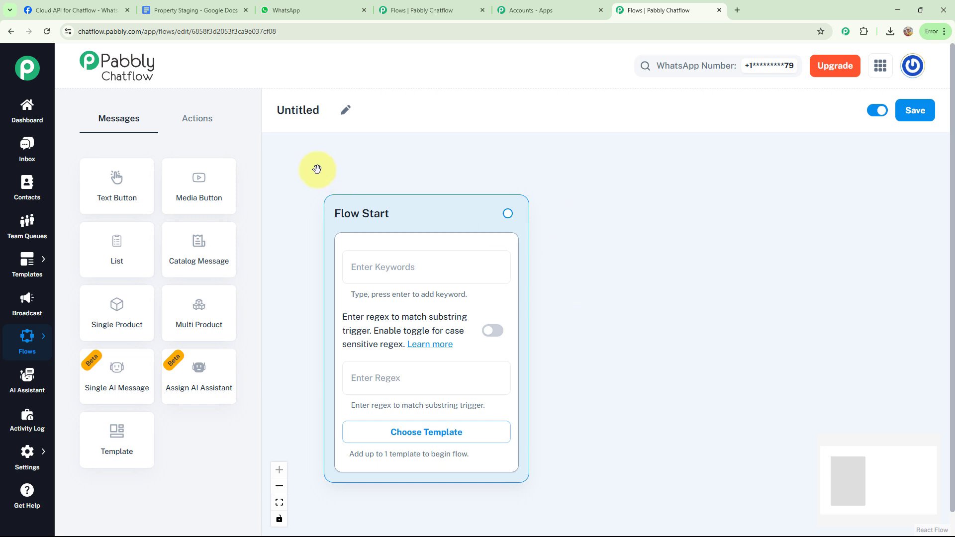
click(345, 111)
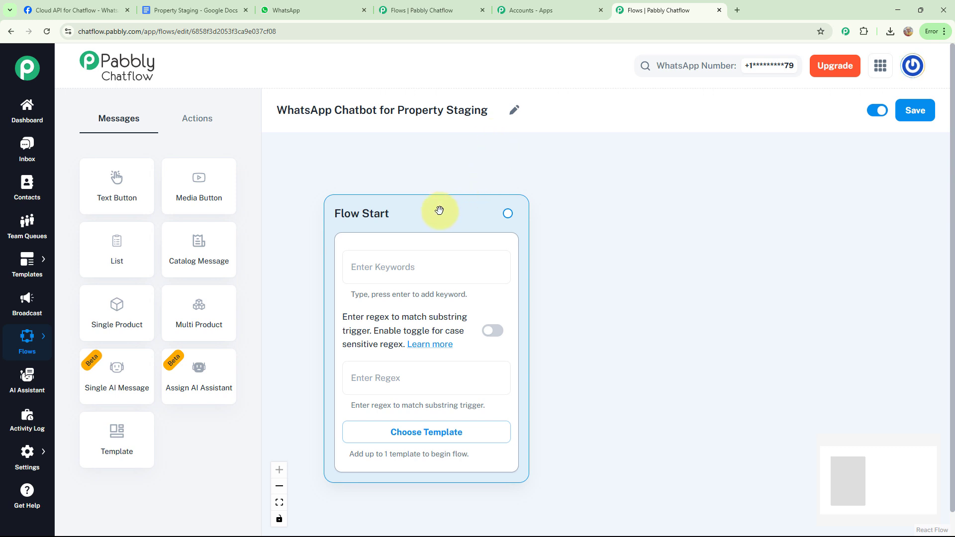
Set the Flow Start trigger regex to [\s\S]+ with case-sensitive regex matching enabled
drag(435, 208, 394, 170)
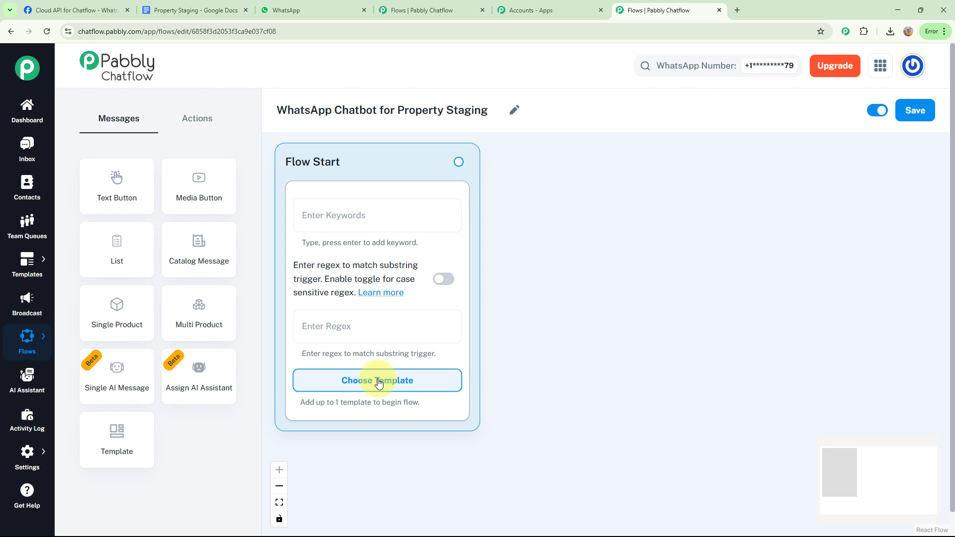
click(346, 327)
text([\s\S]+)
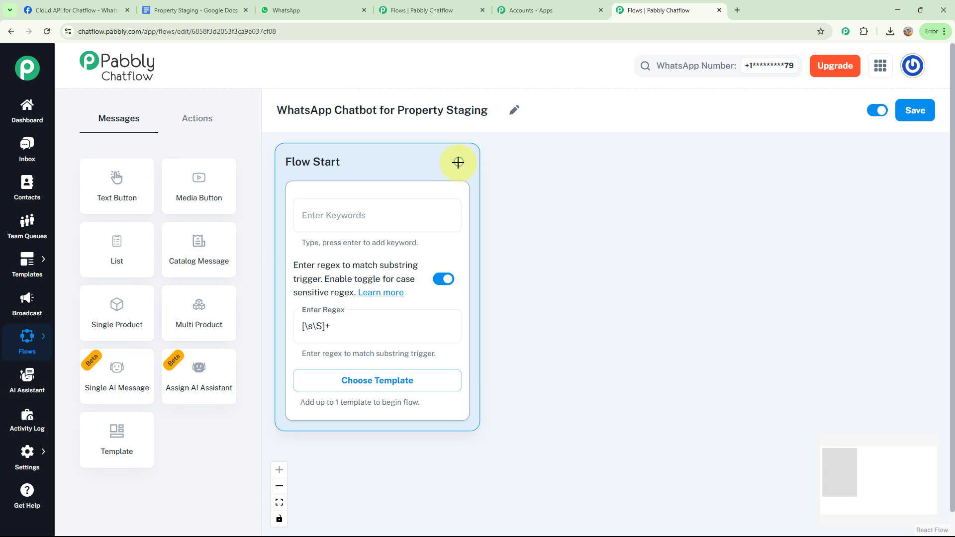
Connect a Text + Button message to Flow Start and paste the "Hello, Dear Realtor" welcome text into it
drag(459, 163, 559, 165)
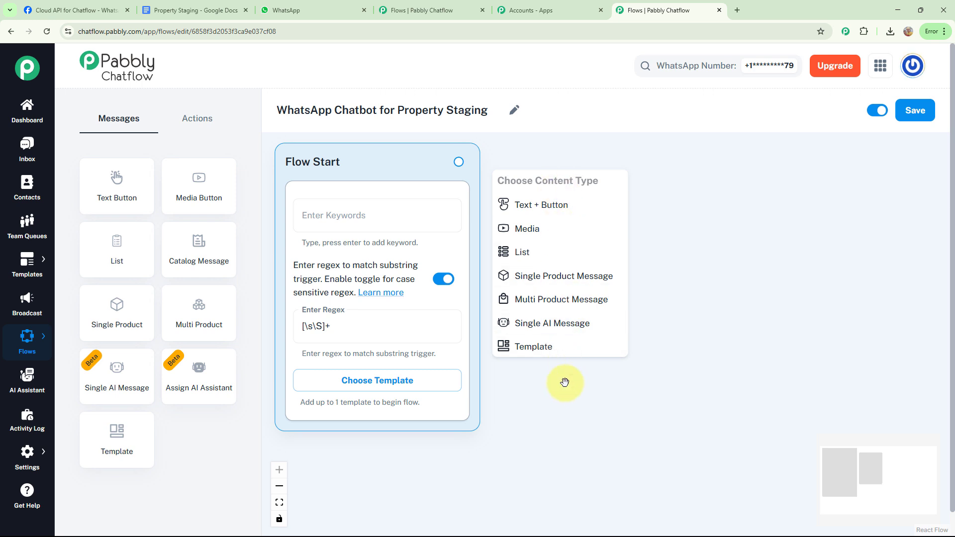
click(552, 206)
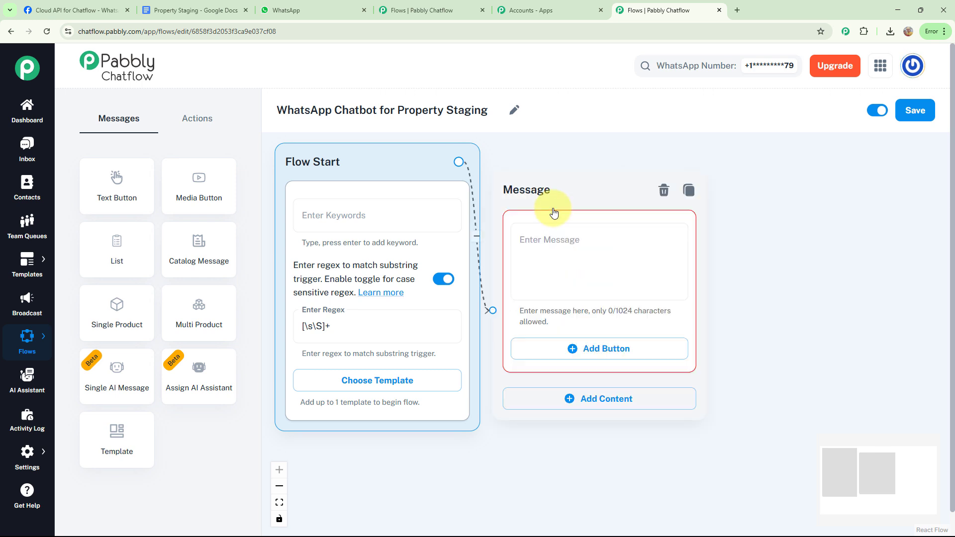
click(572, 228)
key(ctrl+v)
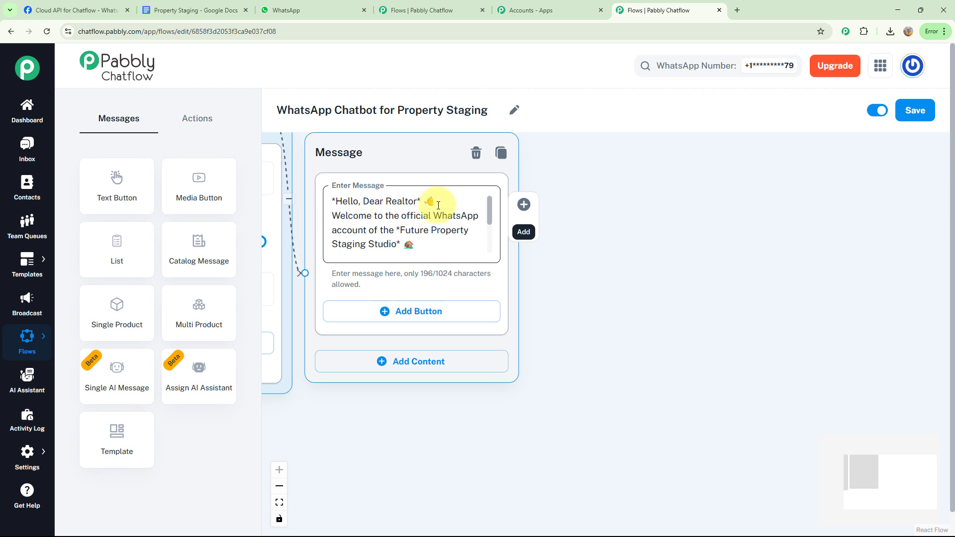
Add three buttons to the welcome message: View Packages, Send Property Pics and Book Appointment
scroll(491, 232, down, 2)
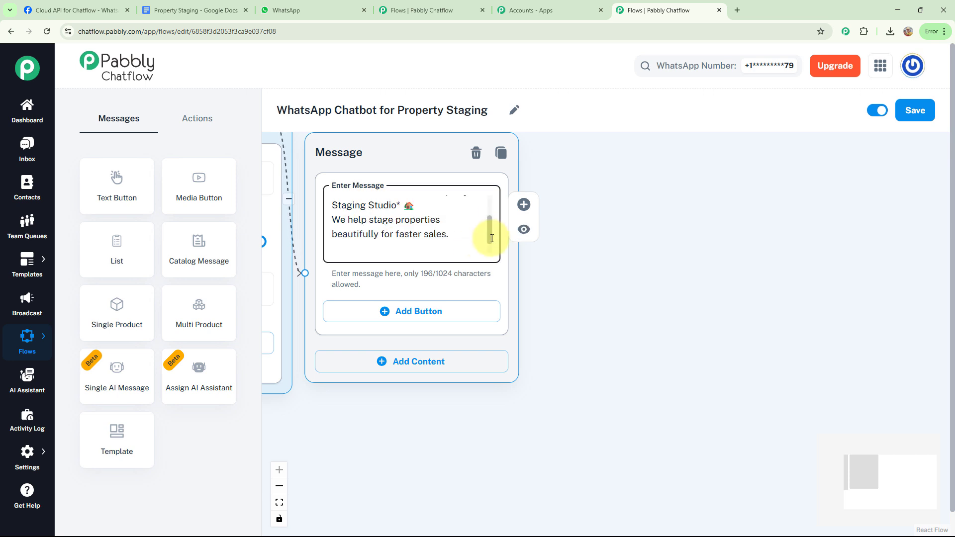
drag(491, 233, 492, 248)
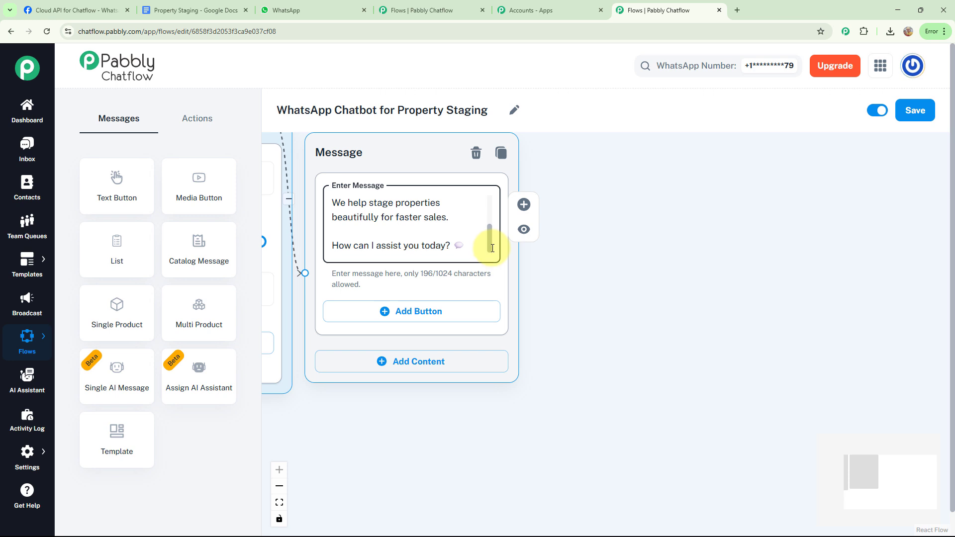
click(391, 321)
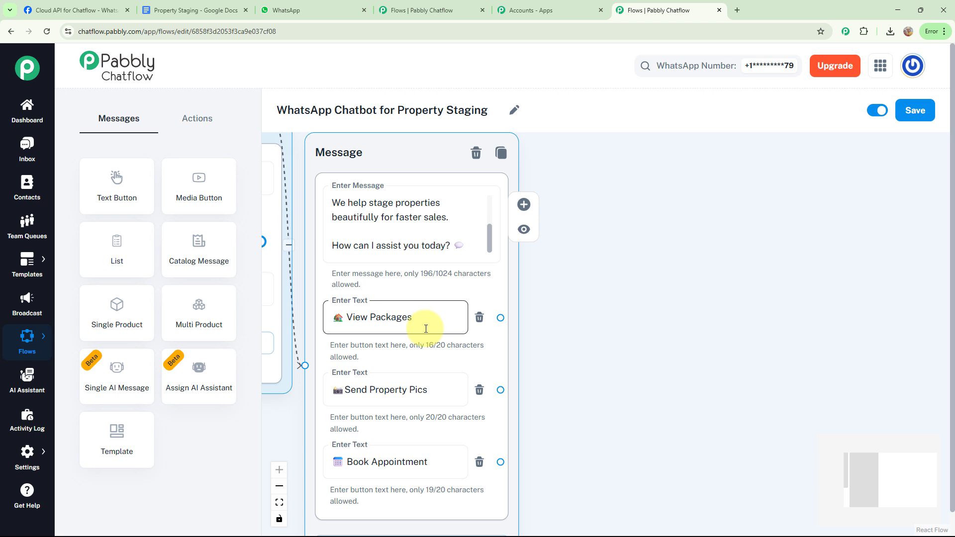
Connect a new text message to the View Packages button and fill it with the "Sure! Here are our staging packages" text
drag(500, 317, 591, 167)
click(611, 202)
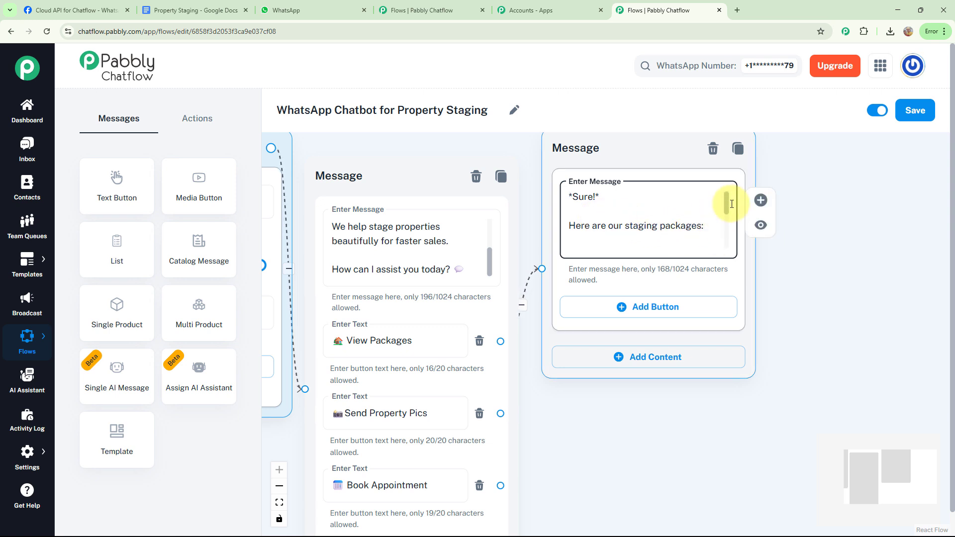
drag(729, 207, 732, 249)
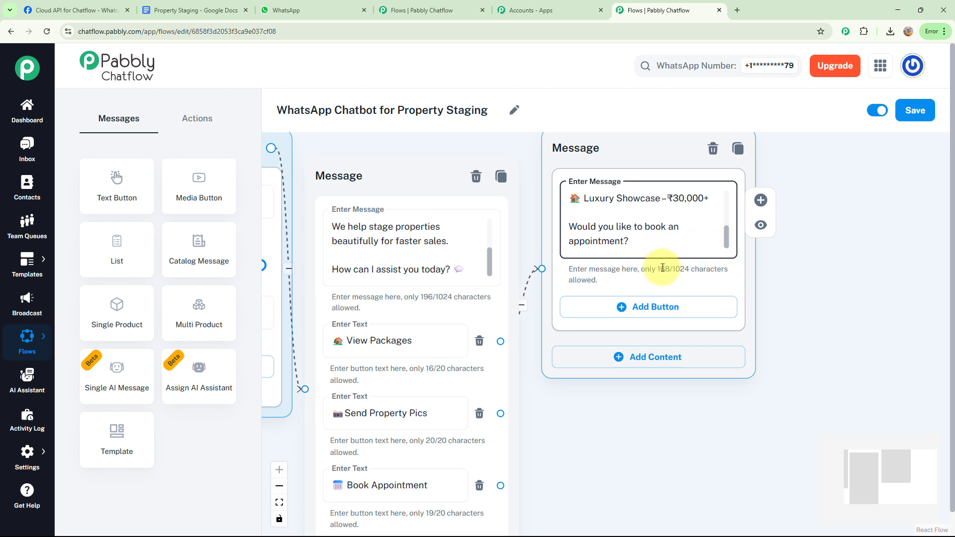
Add a "📅 Book Appointment" button to the staging packages message
click(649, 306)
click(636, 320)
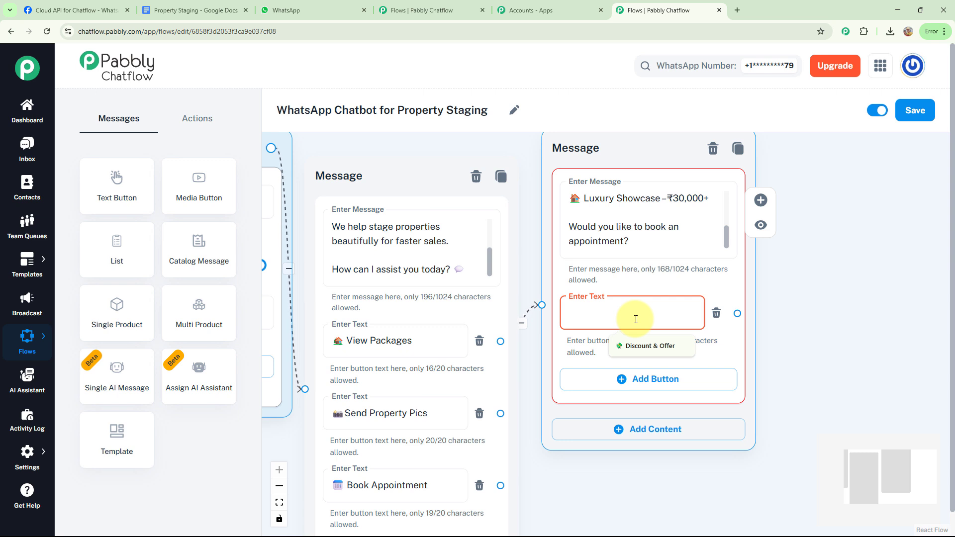
text(📅 Book Appointment)
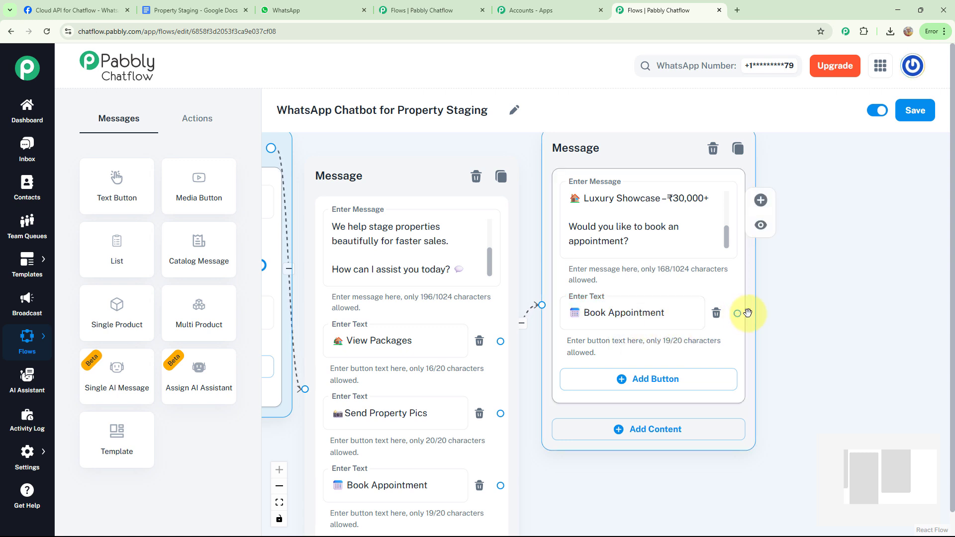
Add an Ask Question node and connect the Book Appointment buttons of both messages to it
drag(744, 312, 694, 325)
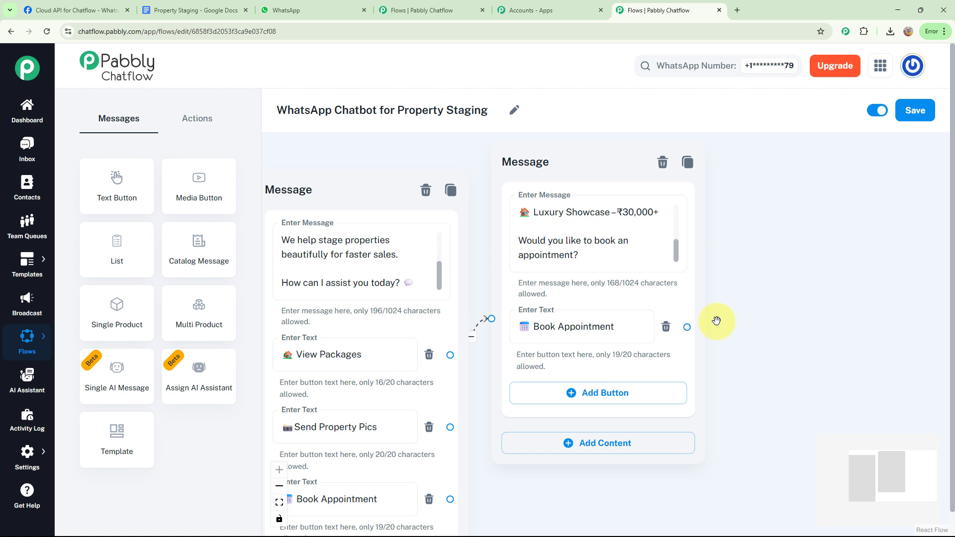
click(199, 119)
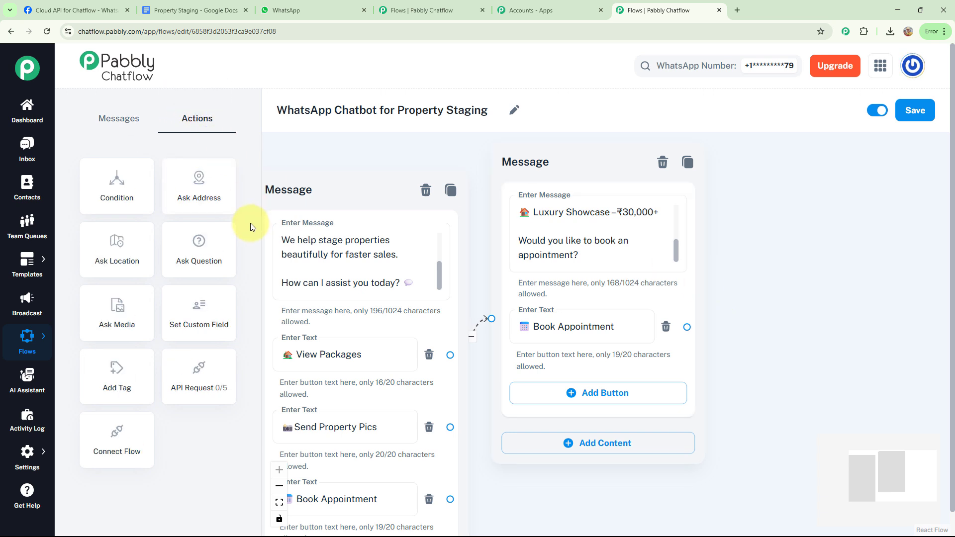
drag(213, 250, 846, 179)
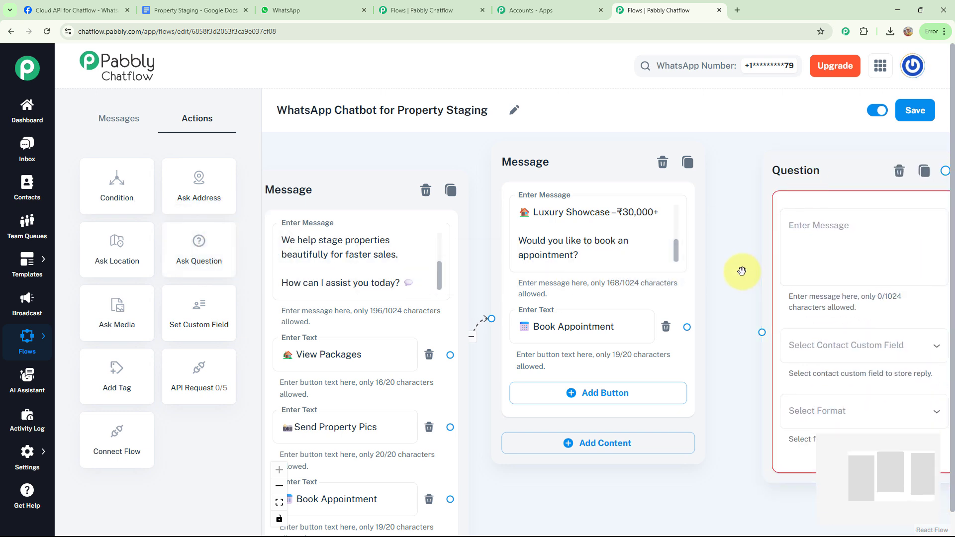
drag(741, 271, 707, 266)
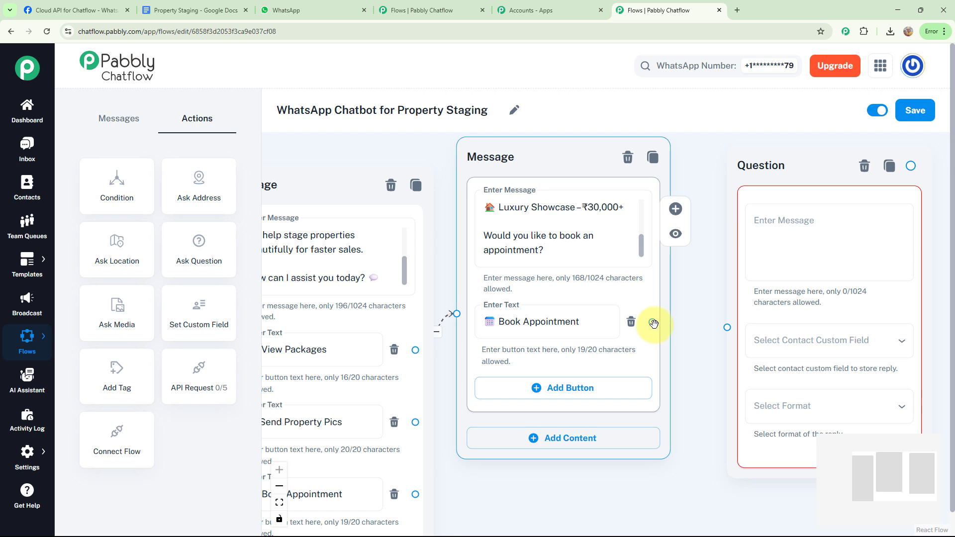
drag(654, 323, 724, 328)
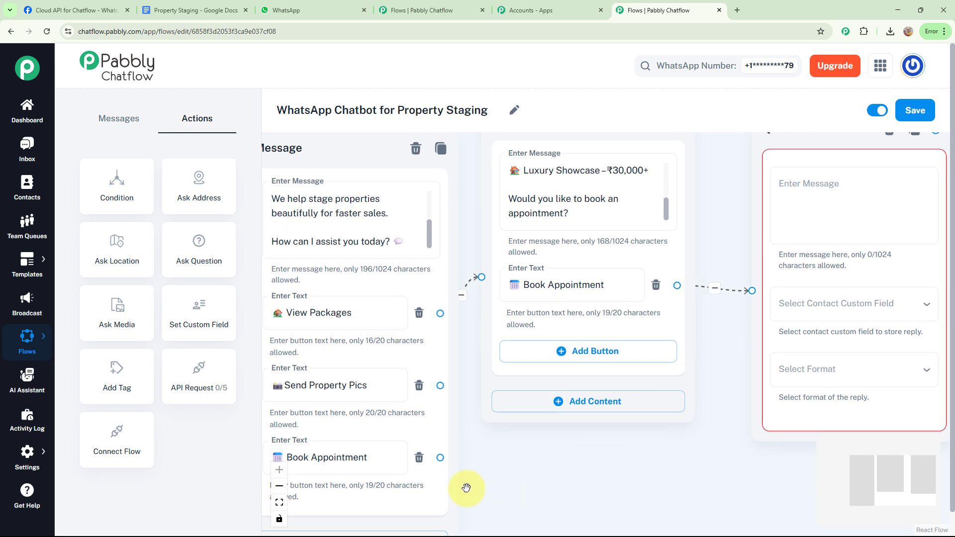
drag(440, 457, 645, 359)
Enter the "Let's get you booked!" property address question and store the reply in the Address custom field with format Any
click(641, 245)
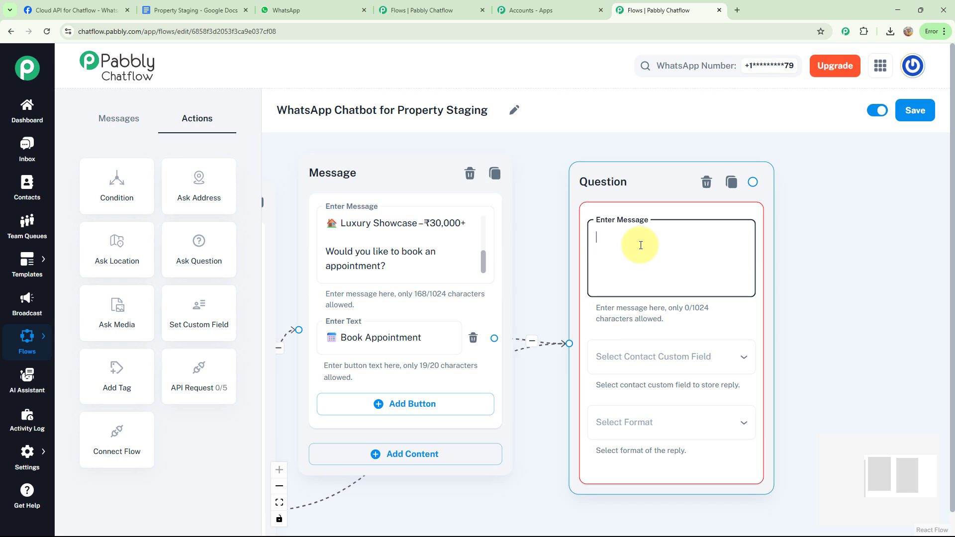
text(*Let’s get you booked!* 📅  Please share the property address for staging.)
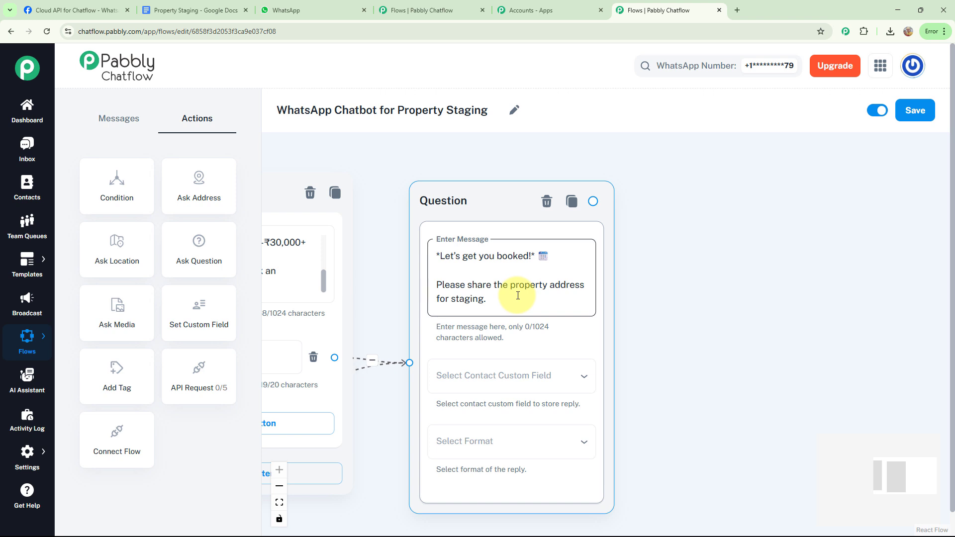
click(537, 380)
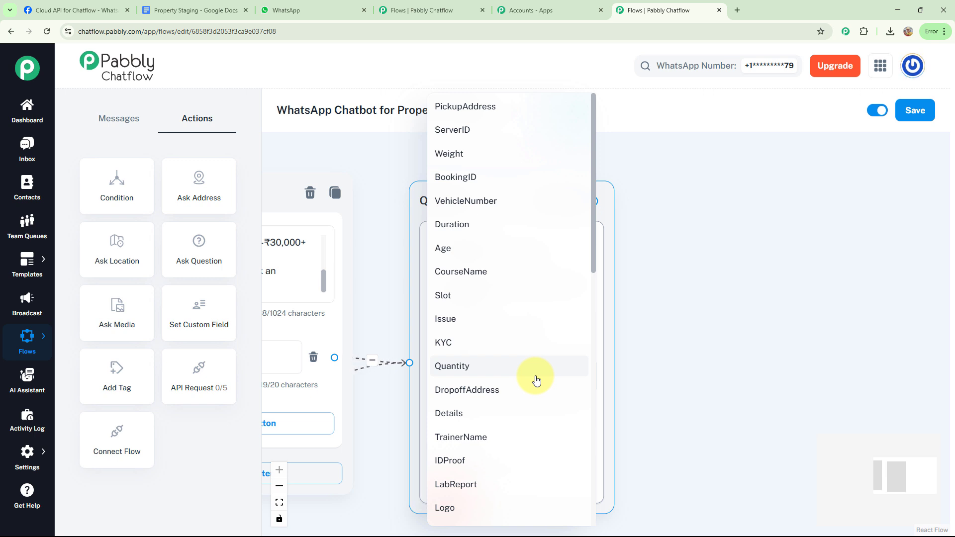
click(463, 381)
drag(595, 254, 622, 361)
click(461, 448)
click(452, 371)
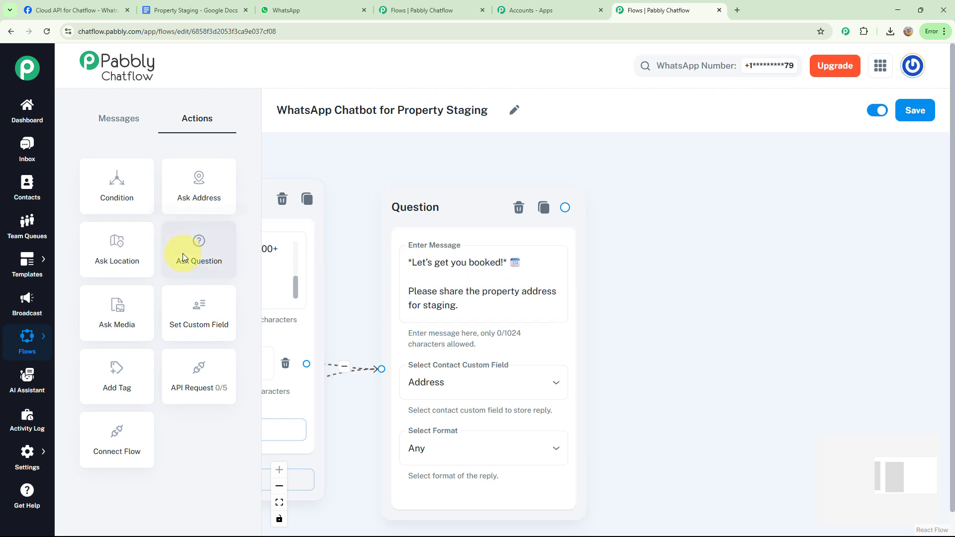
Add a second Ask Question node and connect the property address question to it
drag(183, 253, 681, 246)
drag(747, 258, 727, 218)
drag(565, 208, 666, 388)
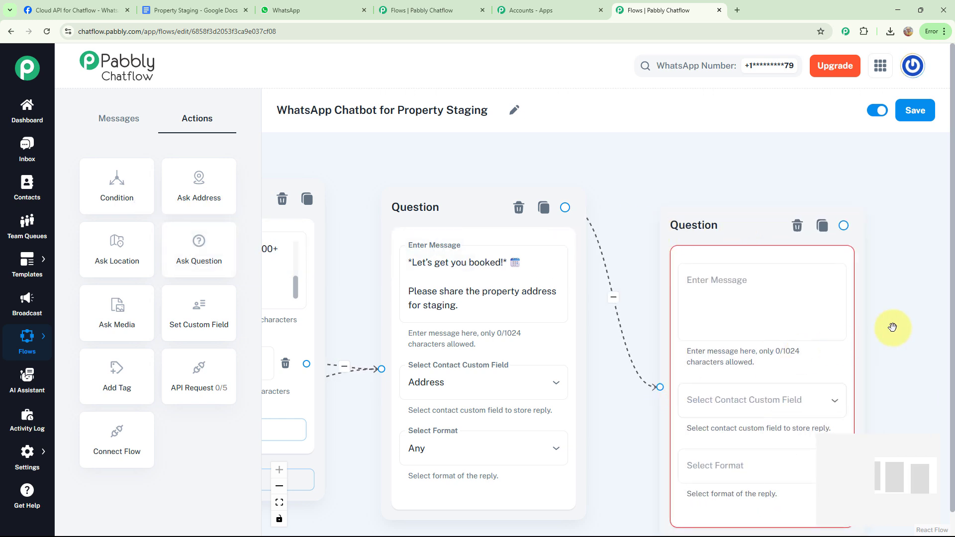
Paste the "Got it!" preferred date question into the new node and store the reply in the Date custom field with format Any
click(572, 256)
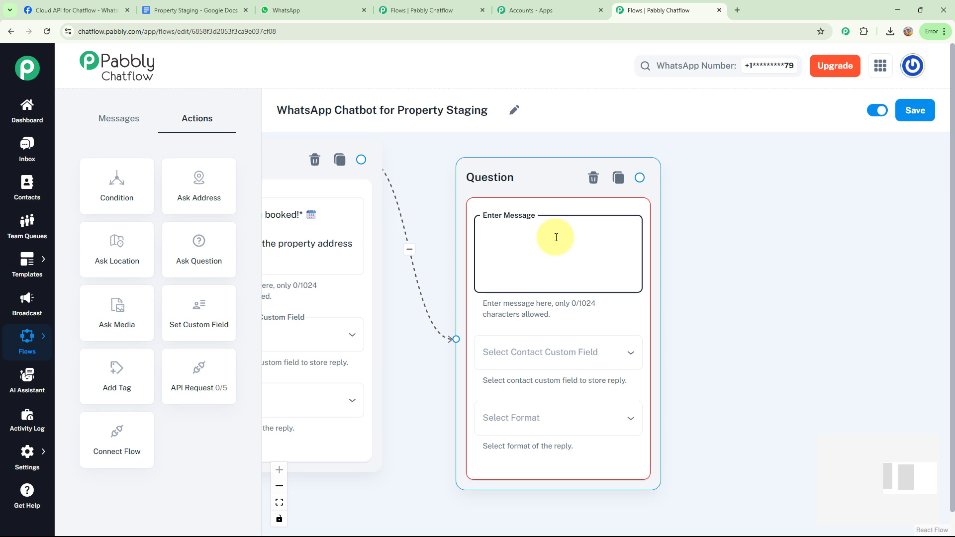
key(ctrl+v)
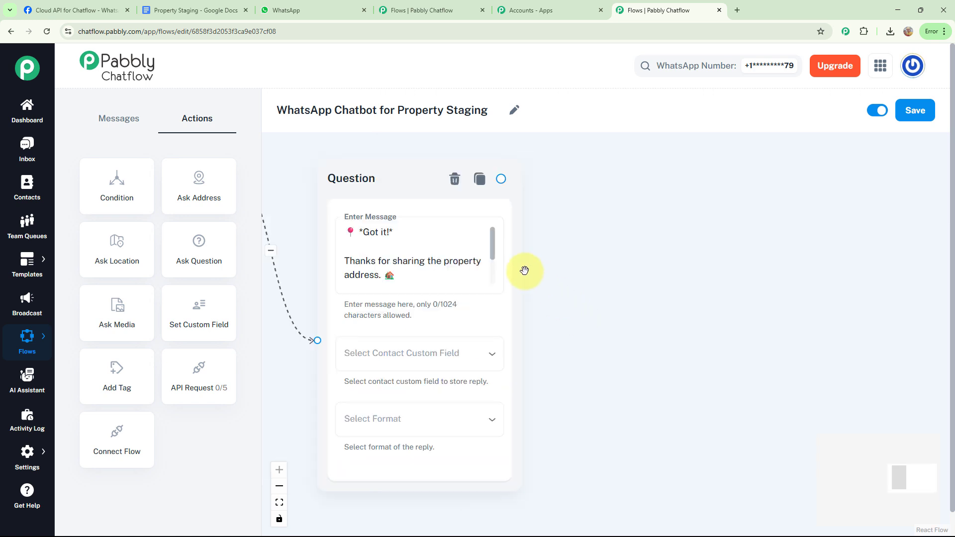
scroll(490, 254, down, 2)
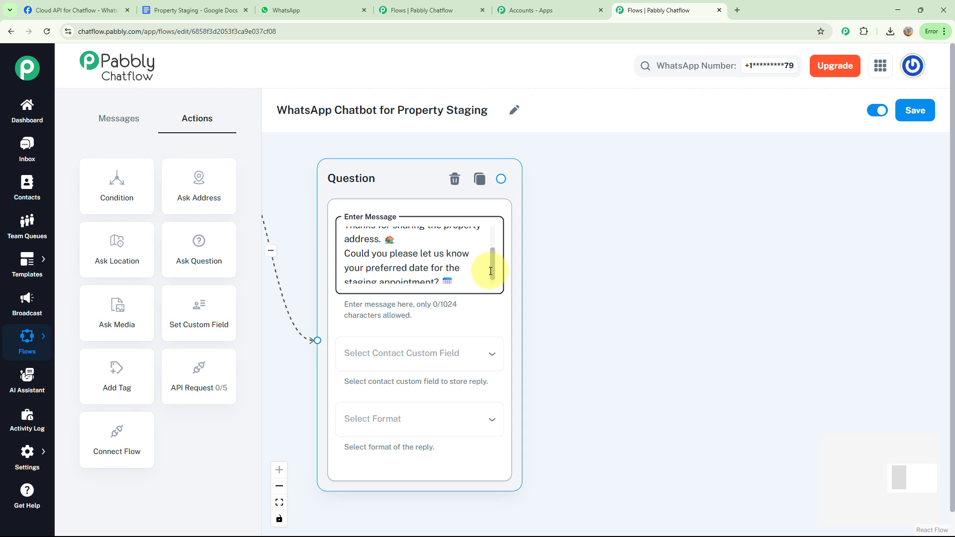
scroll(491, 273, down, 1)
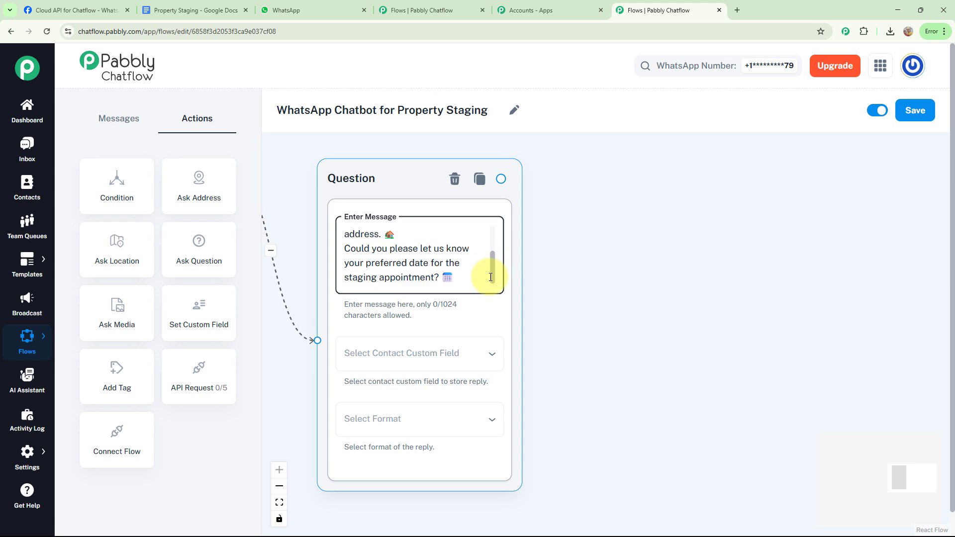
click(454, 359)
scroll(427, 455, down, 6)
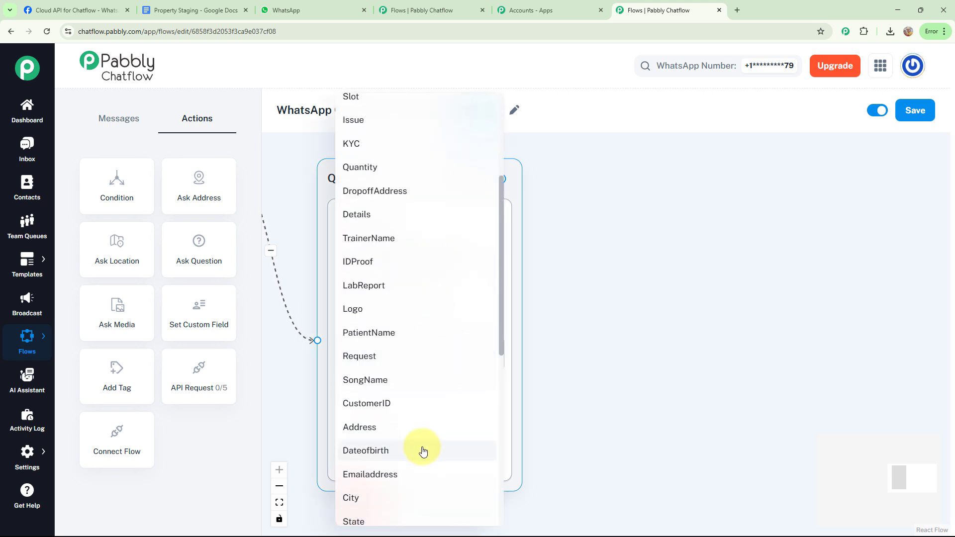
click(676, 356)
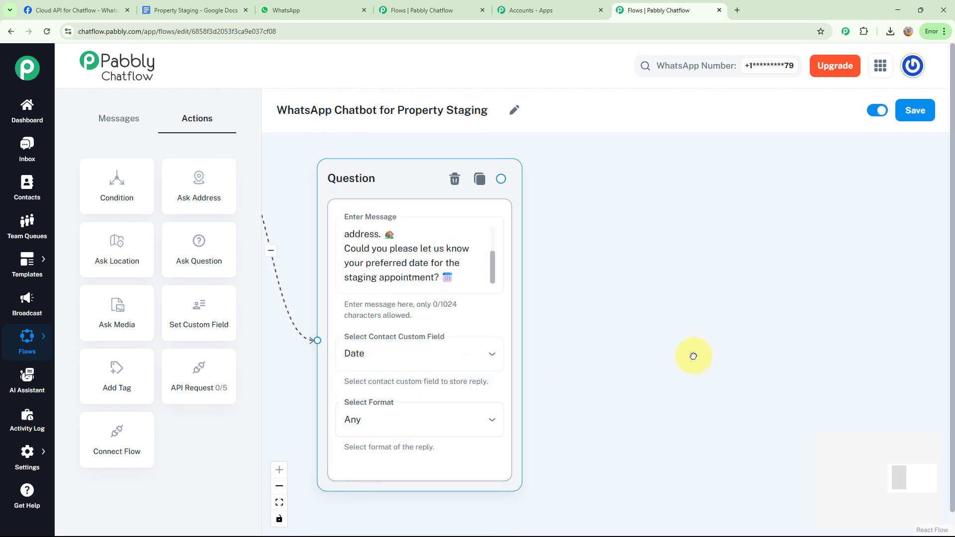
Connect a Text + Button message to the date question and paste the "Perfect!" appointment confirmation with $Address and $Date into it
drag(694, 355, 670, 370)
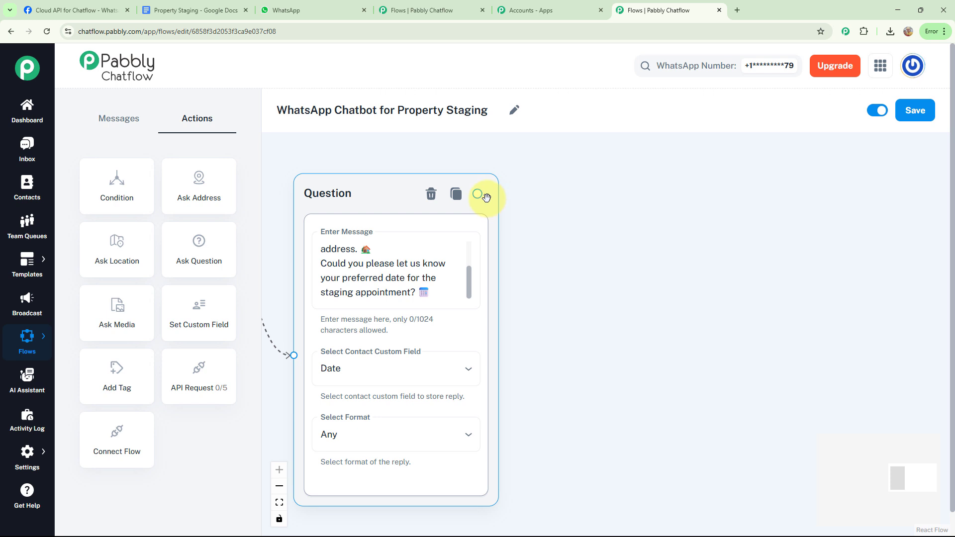
drag(476, 194, 622, 212)
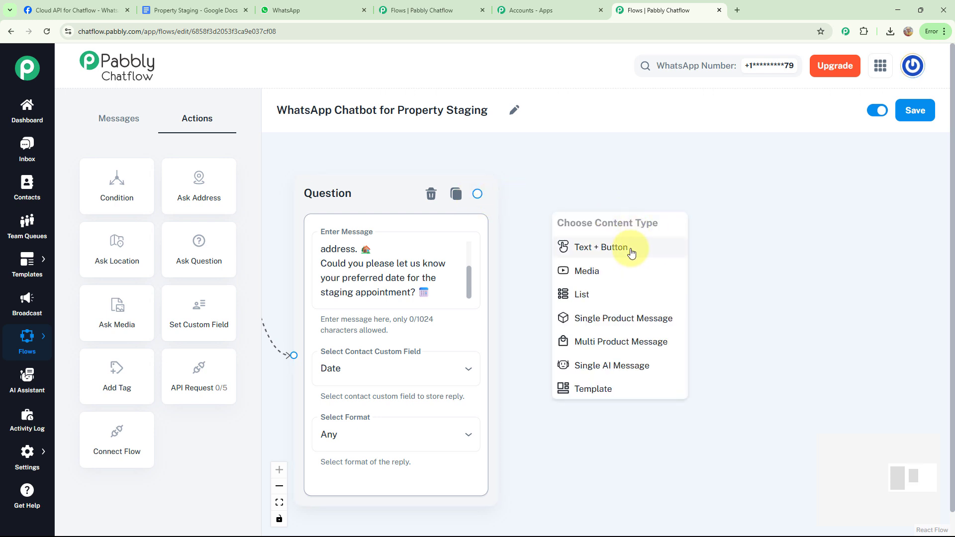
click(618, 245)
click(652, 285)
key(ctrl+v)
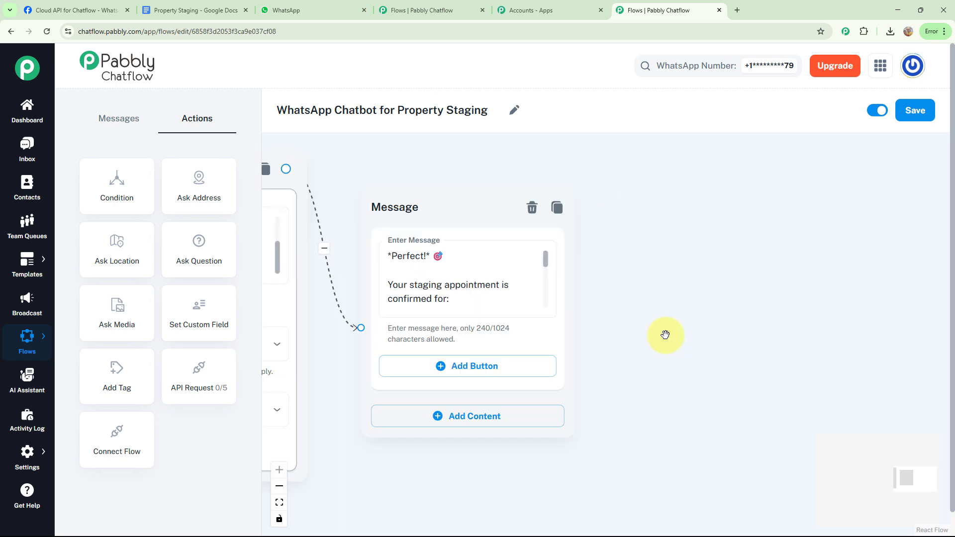
scroll(549, 272, down, 1)
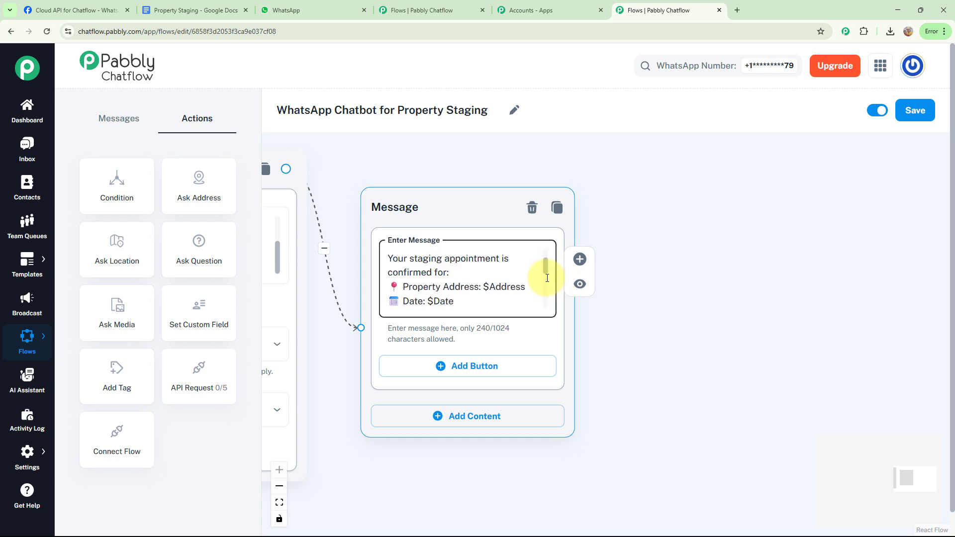
scroll(544, 271, down, 1)
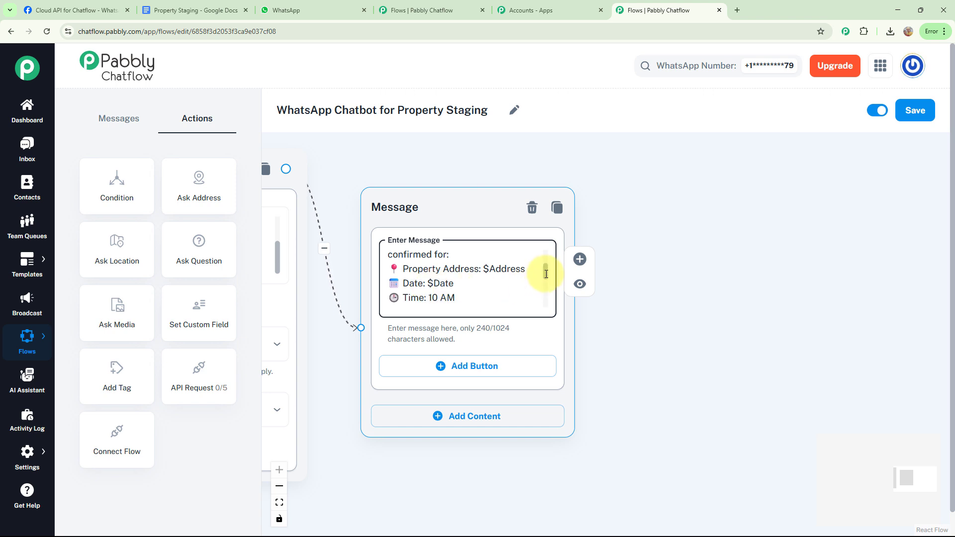
drag(546, 273, 548, 300)
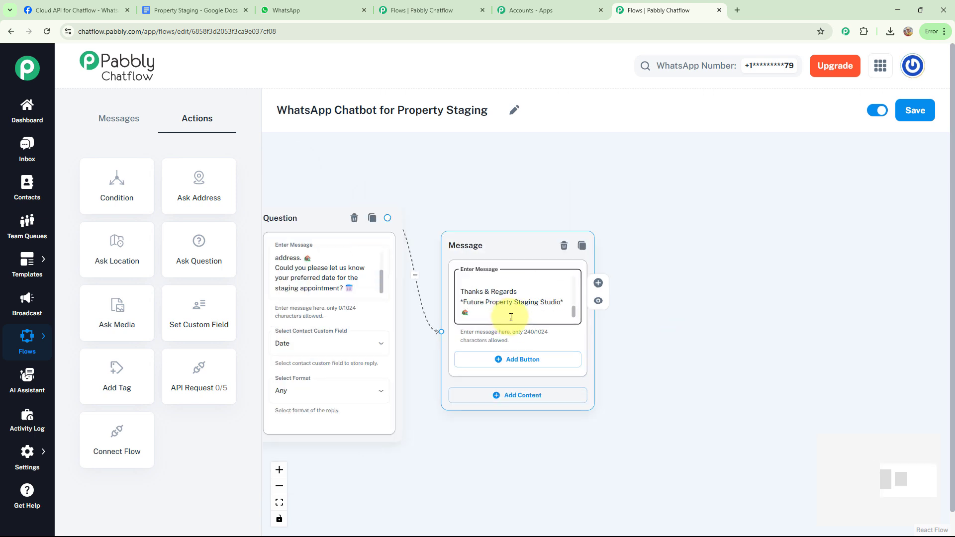
Add an Ask Media node below the packages message and connect the Send Property Pics button to it
scroll(671, 320, down, 2)
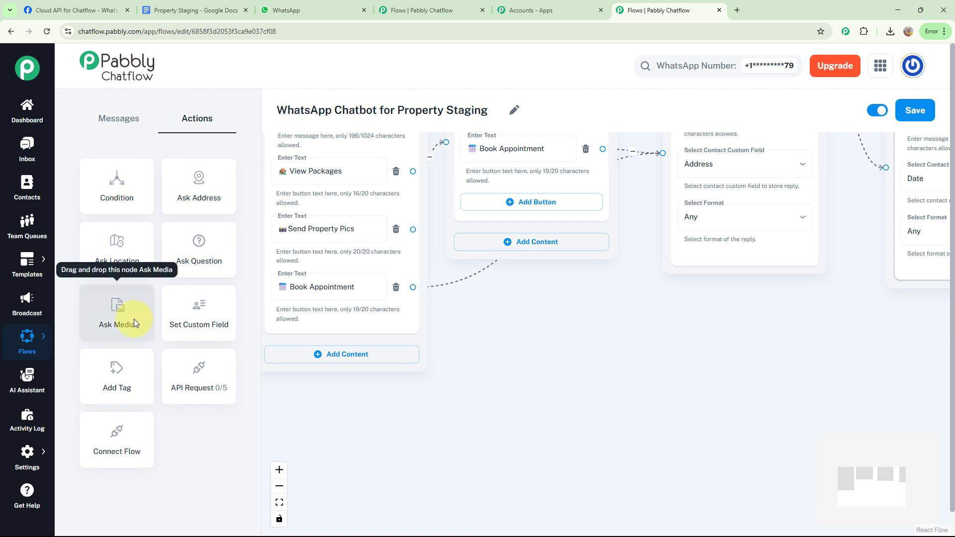
drag(134, 318, 562, 343)
drag(637, 345, 596, 289)
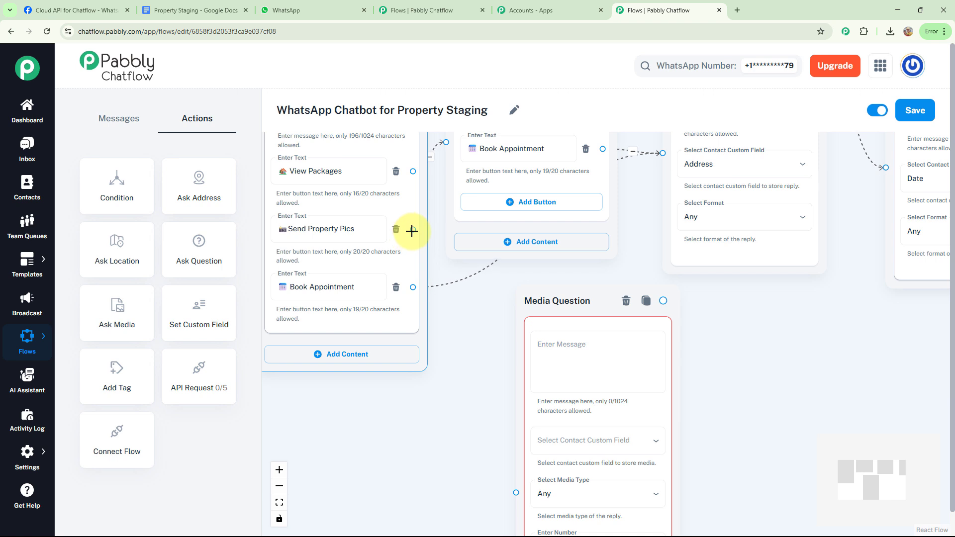
drag(413, 229, 516, 492)
Paste the "Great!" photo upload request into the Media Question node's message and keep the media type as Any
click(573, 311)
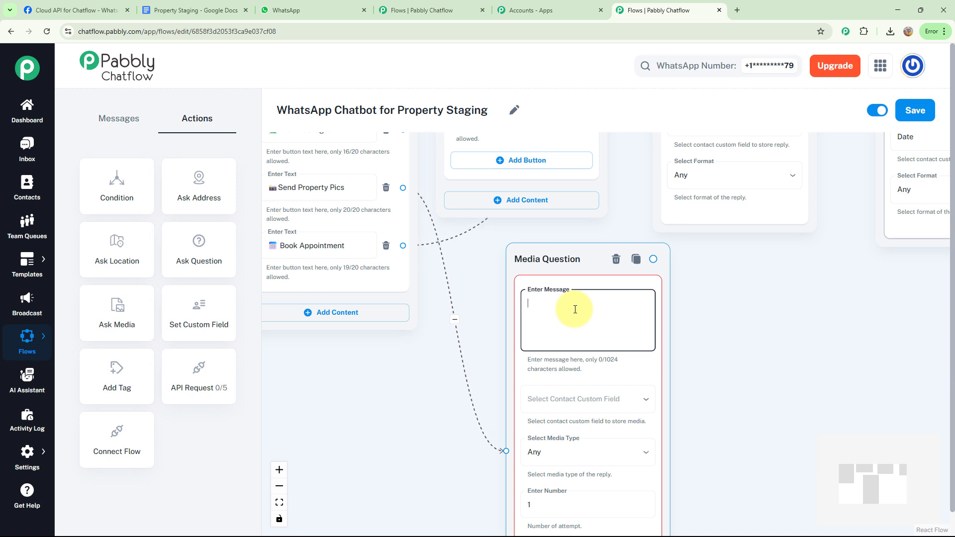
key(ctrl+v)
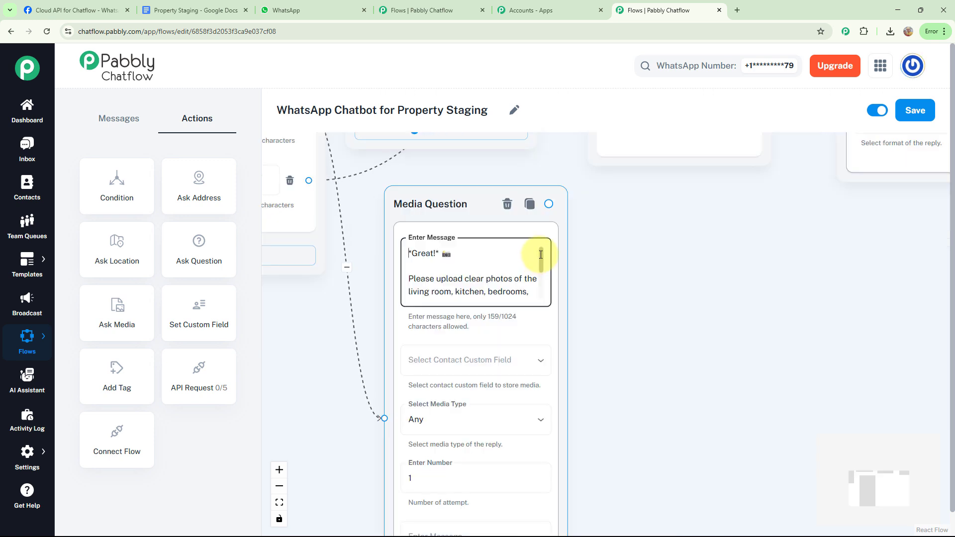
drag(540, 255, 545, 282)
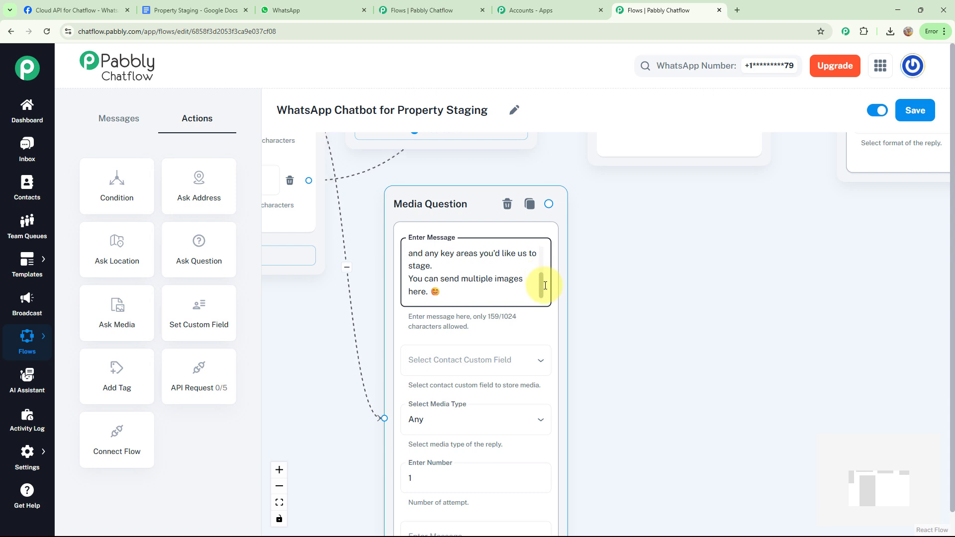
click(517, 386)
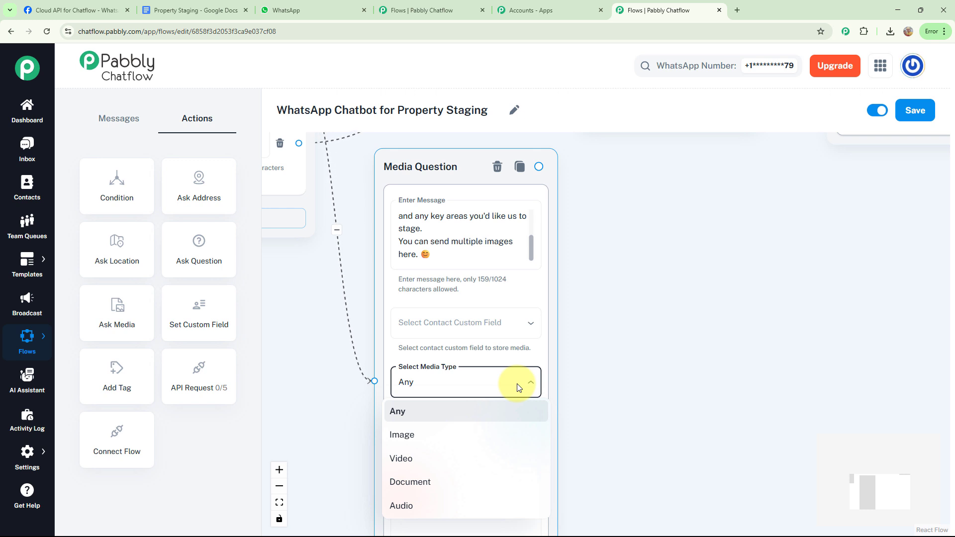
click(575, 380)
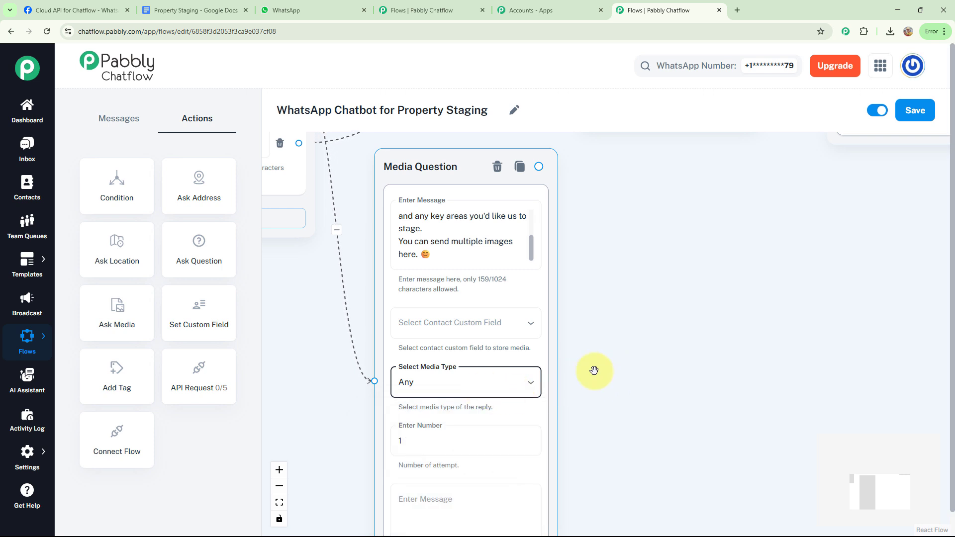
drag(612, 323, 608, 362)
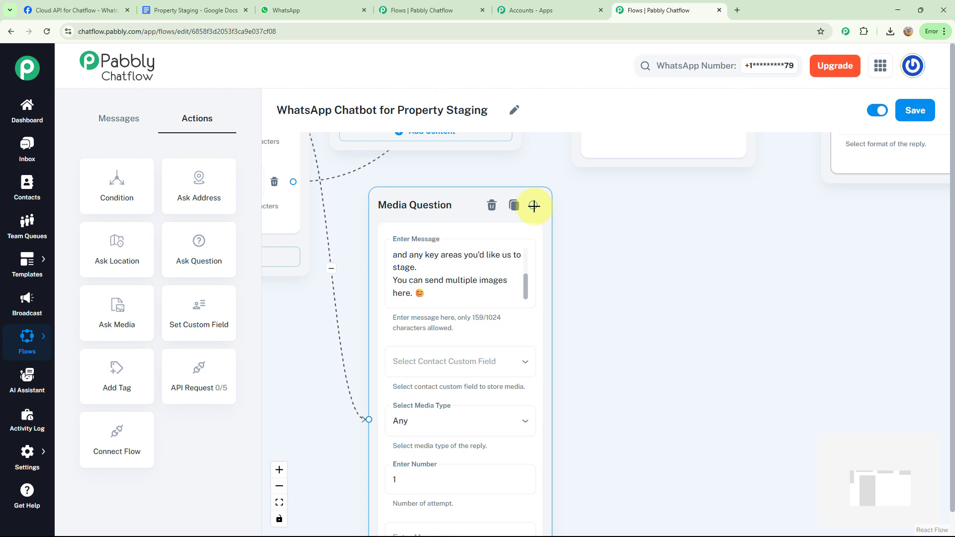
Connect a Text + Button message to the Media Question node and paste the "Thanks for the photos!" reply into it
drag(534, 205, 642, 240)
click(699, 271)
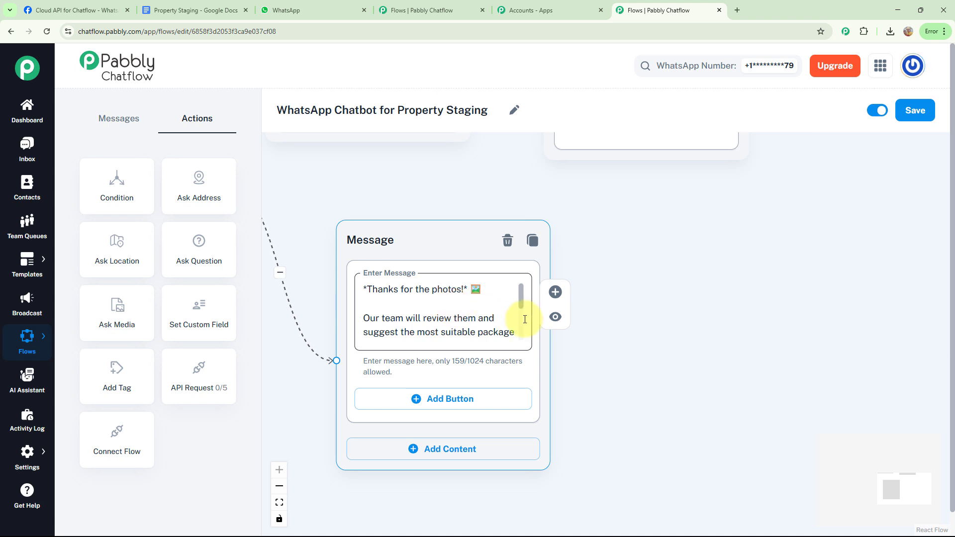
click(522, 298)
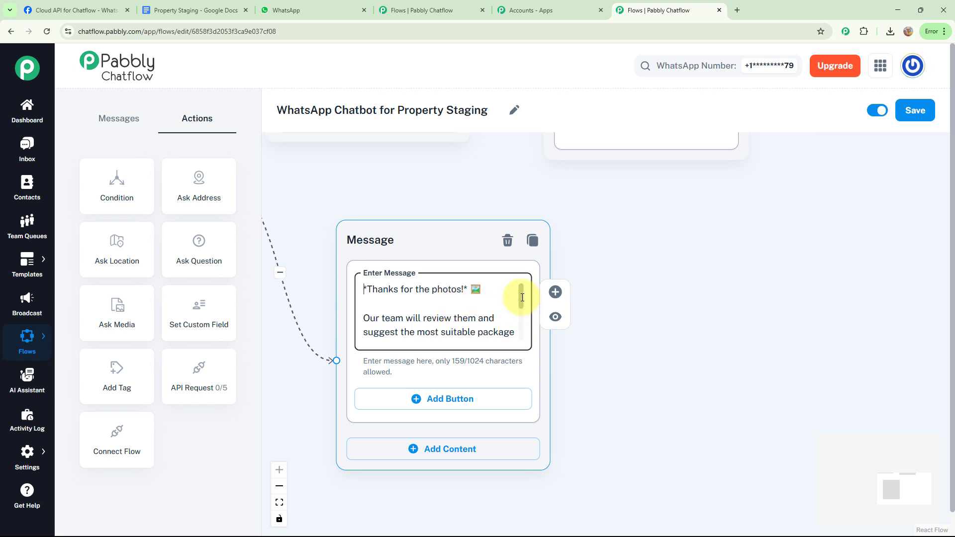
drag(522, 298, 527, 332)
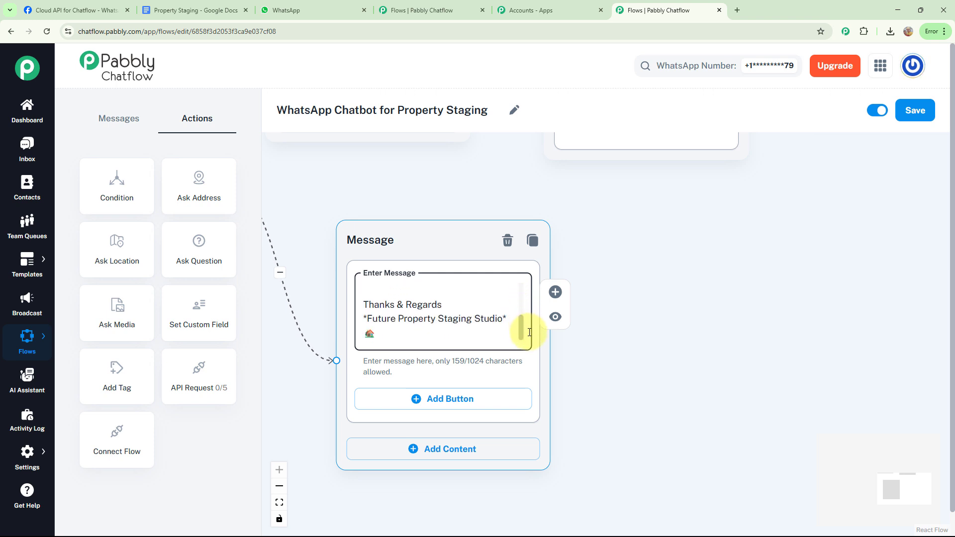
click(706, 289)
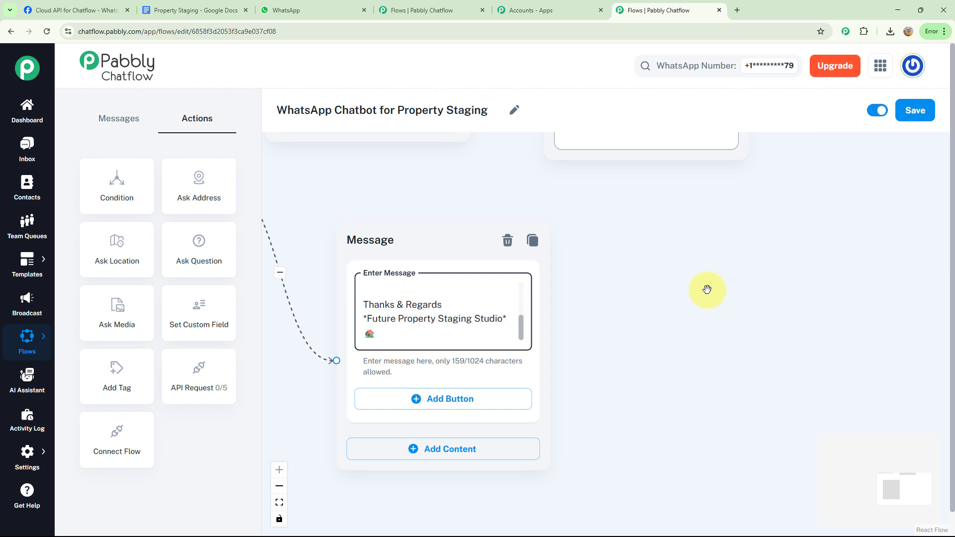
Save the completed WhatsApp Chatbot for Property Staging flow
scroll(708, 291, down, 3)
scroll(731, 347, down, 4)
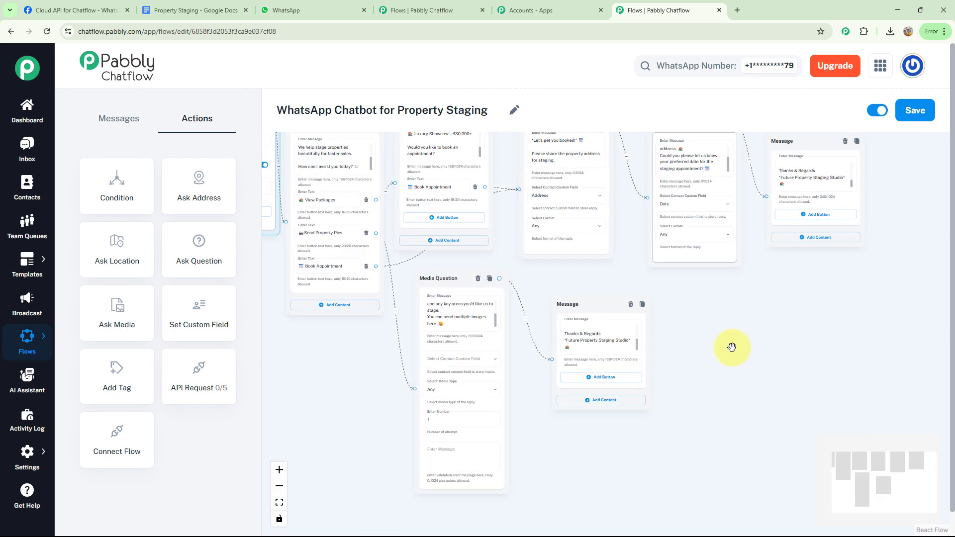
click(920, 116)
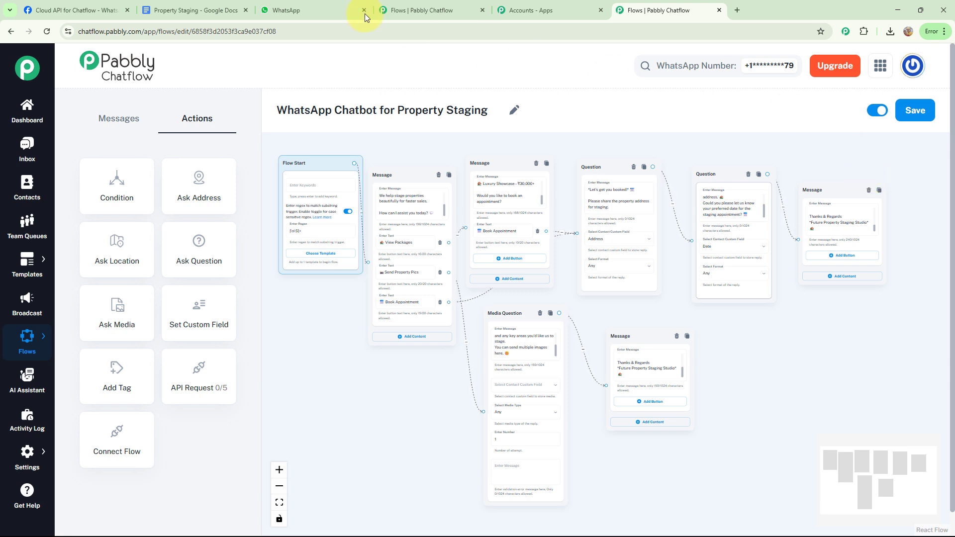
Switch to WhatsApp, clear the Future Property Staging Studio chat and send it the message "Property Staging"
click(321, 9)
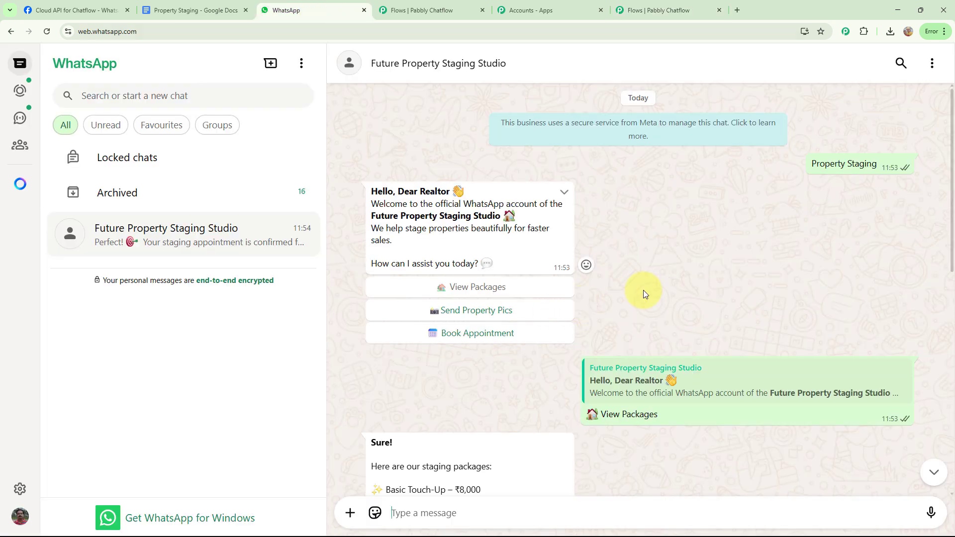
click(931, 64)
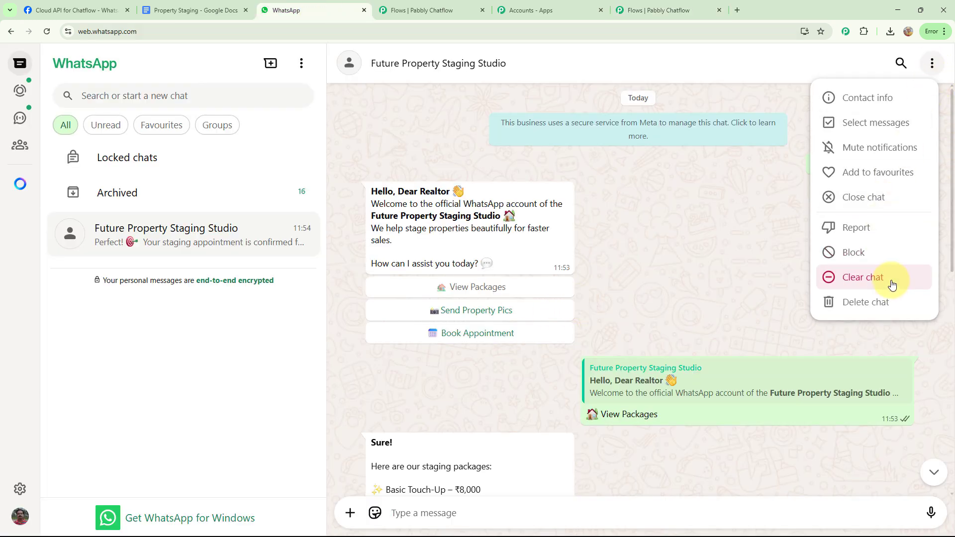
click(891, 275)
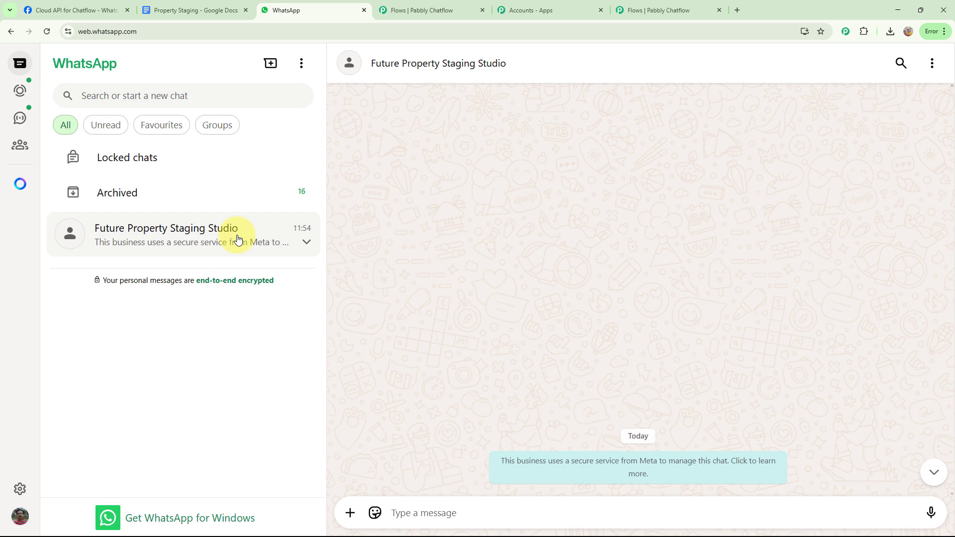
click(417, 513)
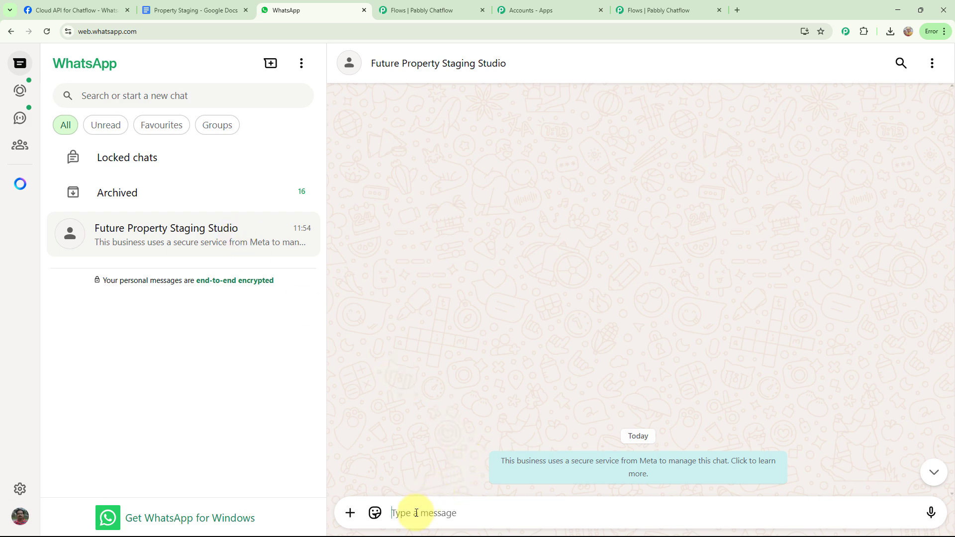
text(Property Staging)
key(Return)
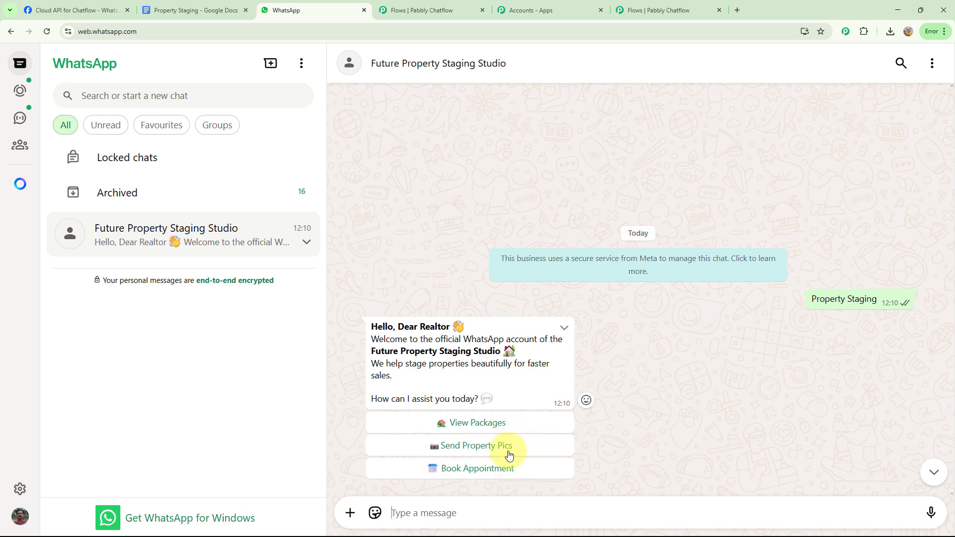
Test the Send Property Pics option in the chat by sending Property.jpg, and review the conversation
click(490, 448)
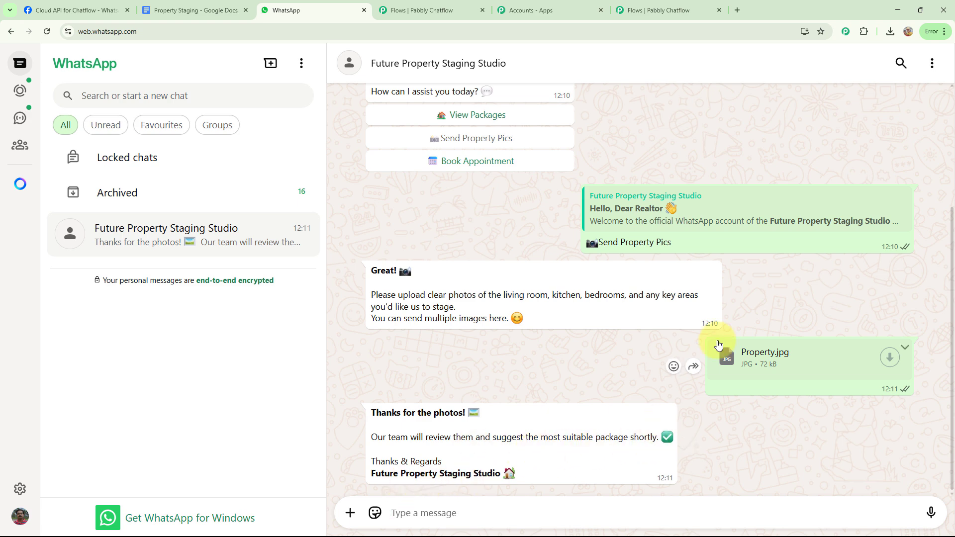
scroll(717, 340, up, 2)
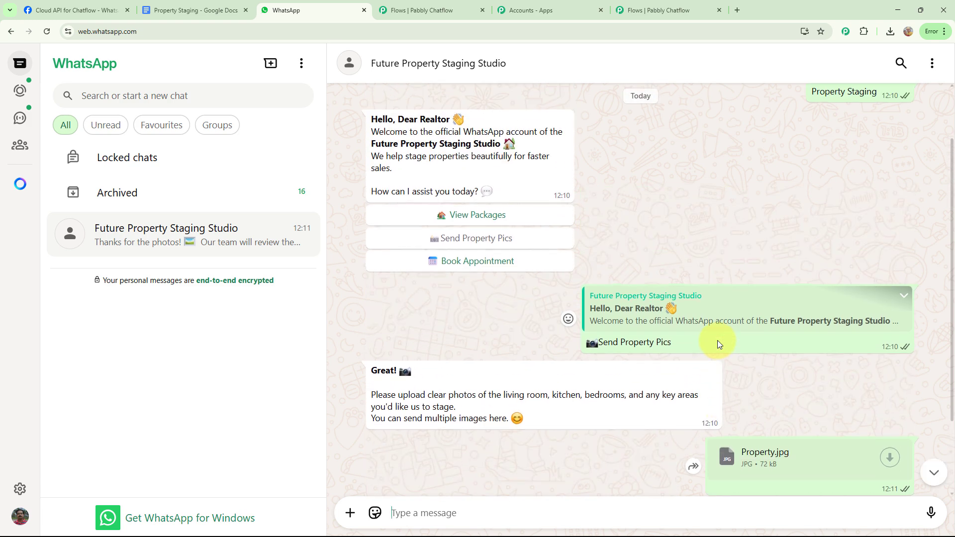
scroll(717, 341, up, 2)
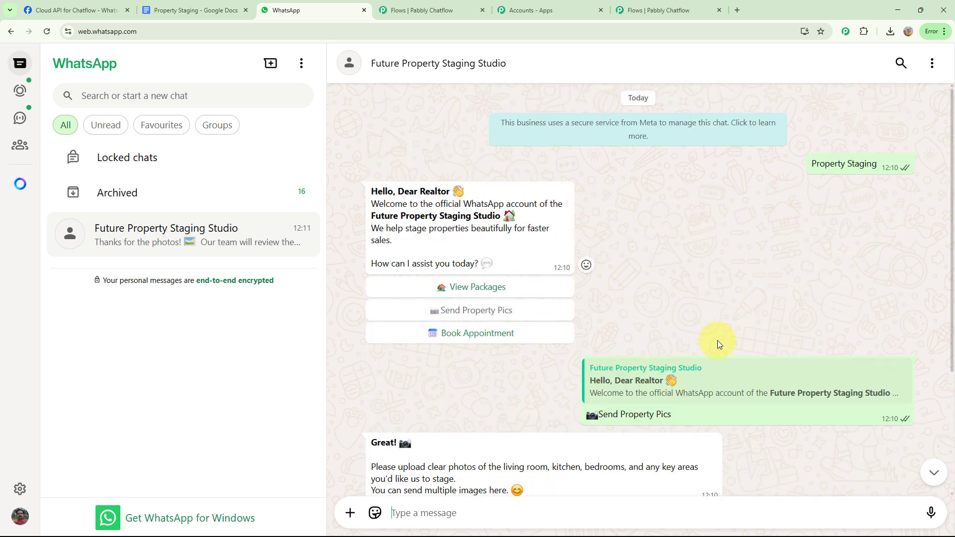
Switch back to Pabbly Chatflow and open its dashboard
click(682, 10)
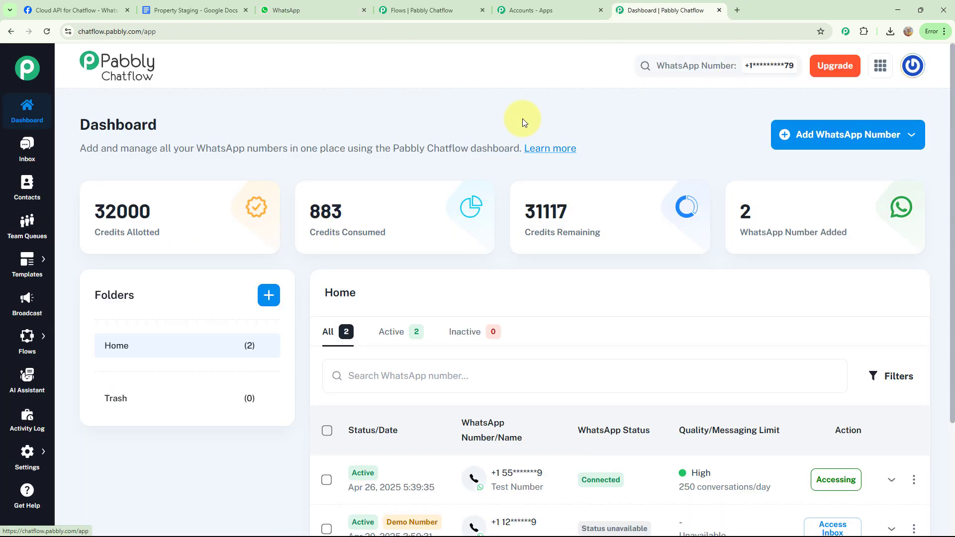